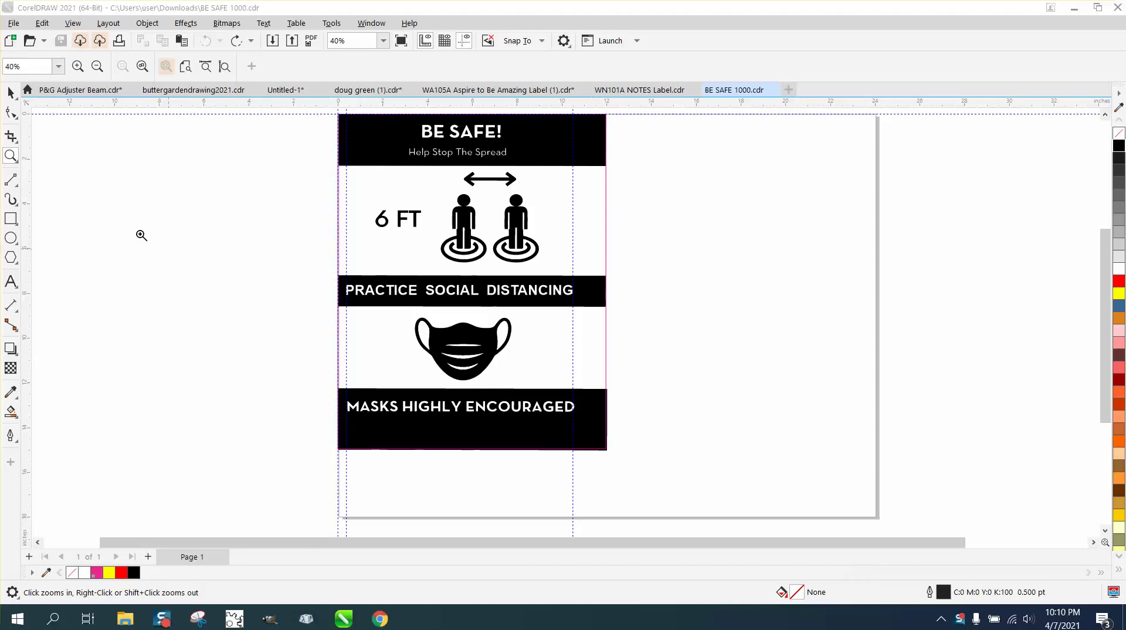
Draw a yellow-filled rectangle over the whole BE SAFE sign and send it to the back of the page.
{"action": "left_click", "coordinate": [11, 157]}
{"action": "scroll", "coordinate": [378, 234], "scroll_direction": "down", "scroll_amount": 1}
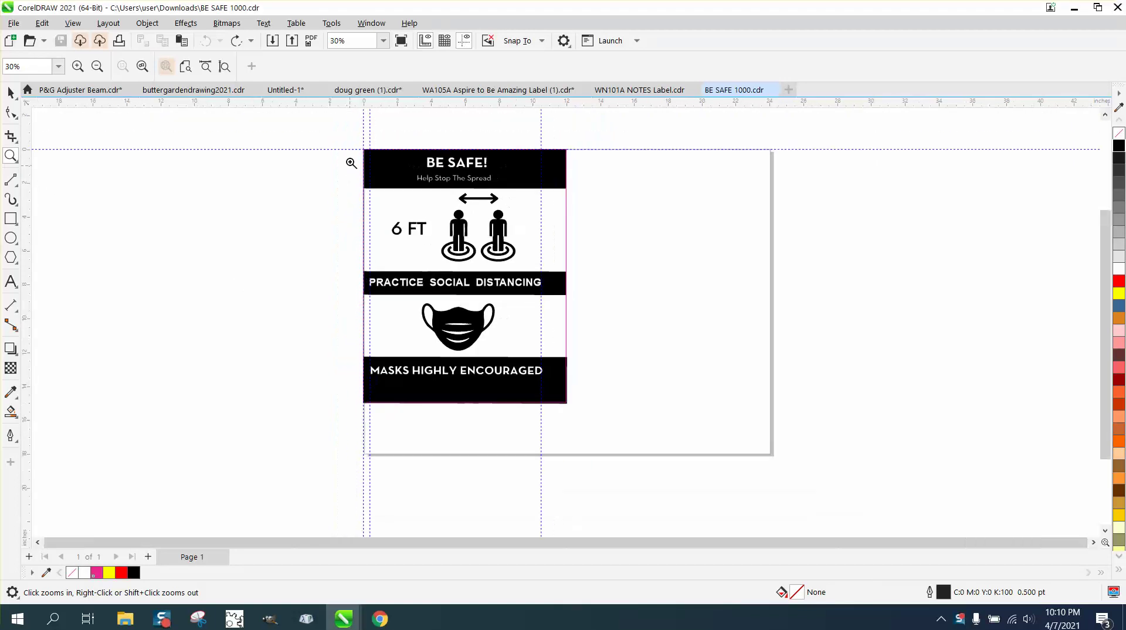
{"action": "scroll", "coordinate": [676, 436], "scroll_direction": "up", "scroll_amount": 2}
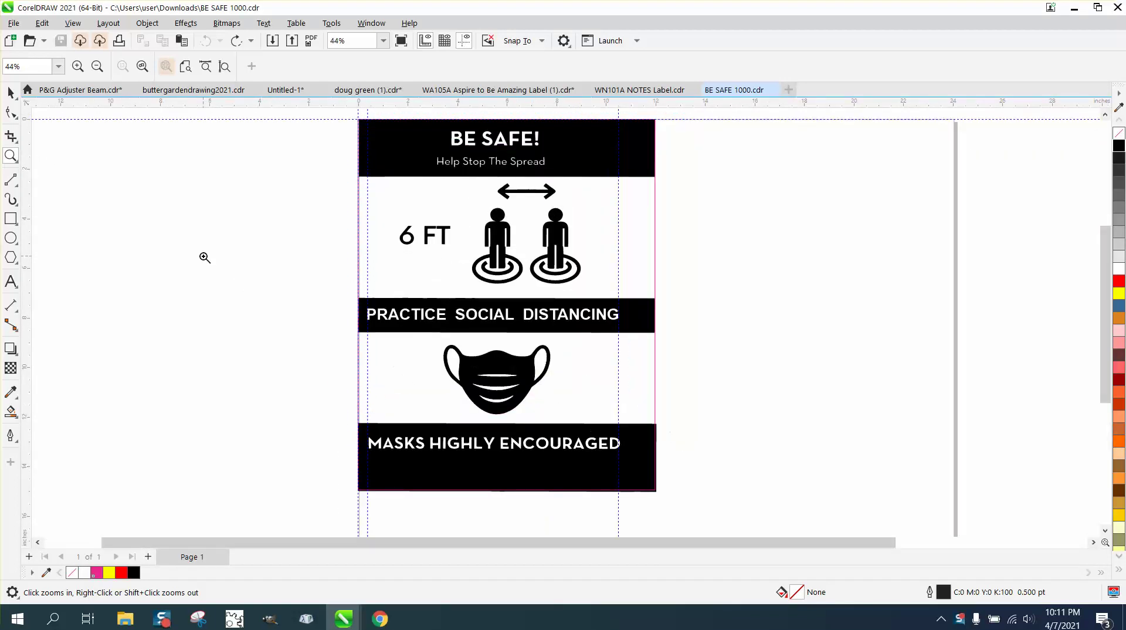
{"action": "left_click", "coordinate": [11, 93]}
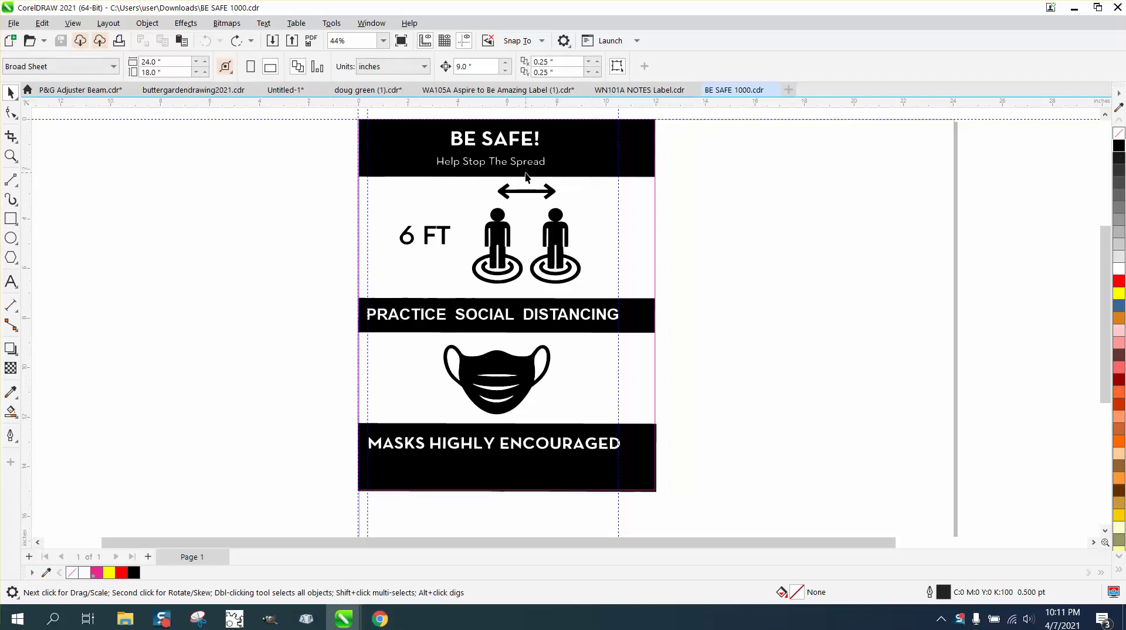
{"action": "scroll", "coordinate": [526, 177], "scroll_direction": "down", "scroll_amount": 1}
{"action": "left_click", "coordinate": [11, 218]}
{"action": "left_click_drag", "start_coordinate": [379, 120], "coordinate": [691, 434]}
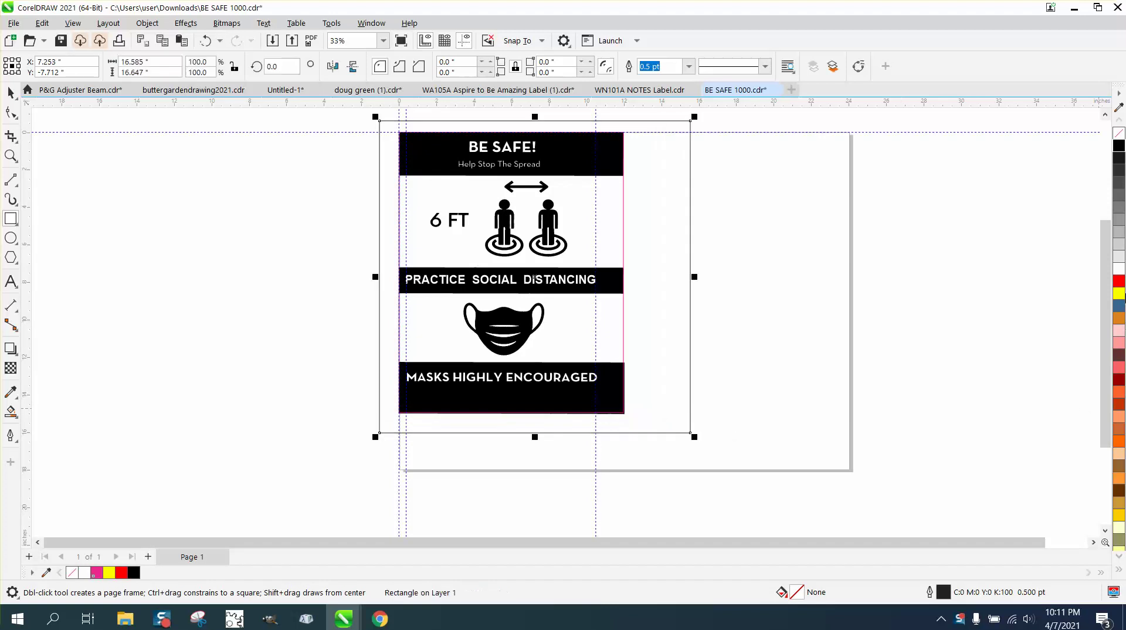
{"action": "left_click", "coordinate": [1118, 295]}
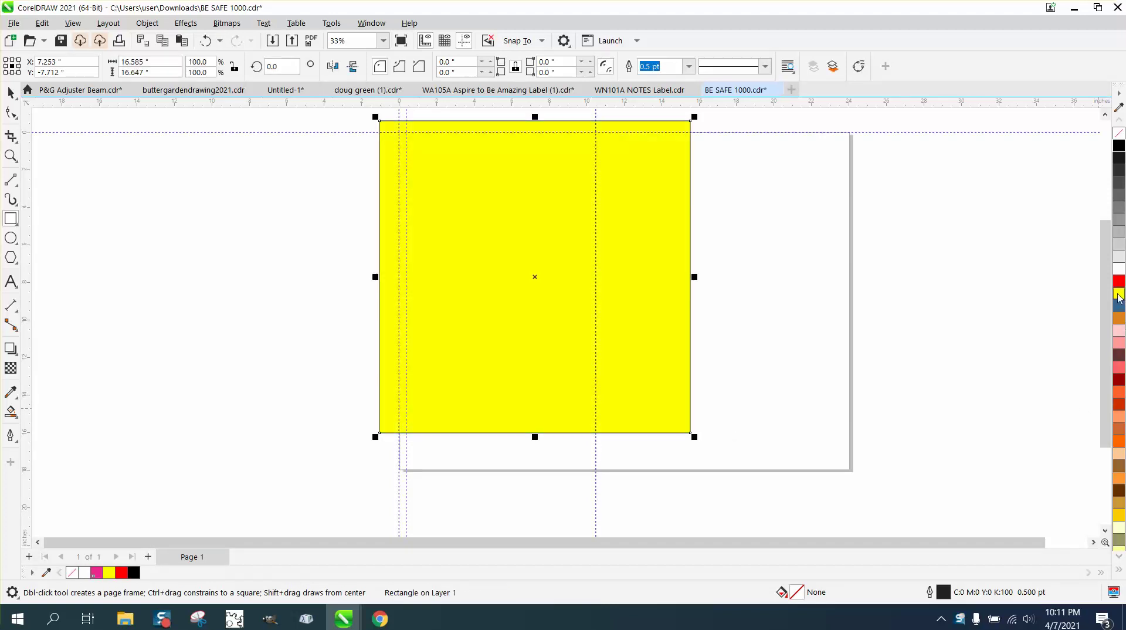
{"action": "left_click", "coordinate": [145, 24]}
{"action": "mouse_move", "coordinate": [160, 239]}
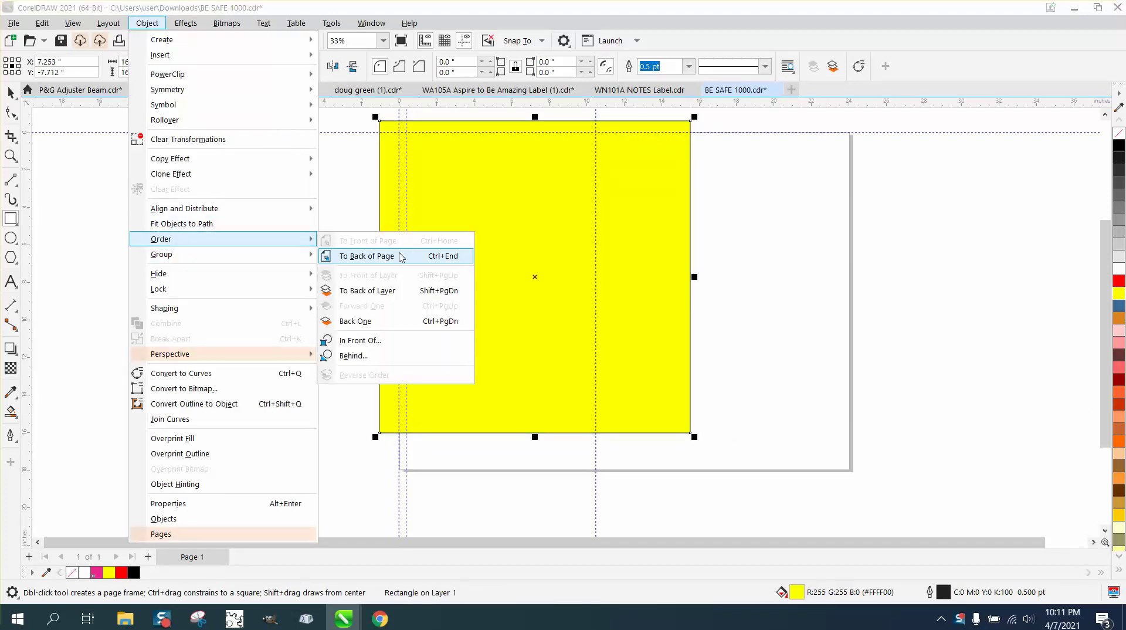
{"action": "left_click", "coordinate": [380, 258]}
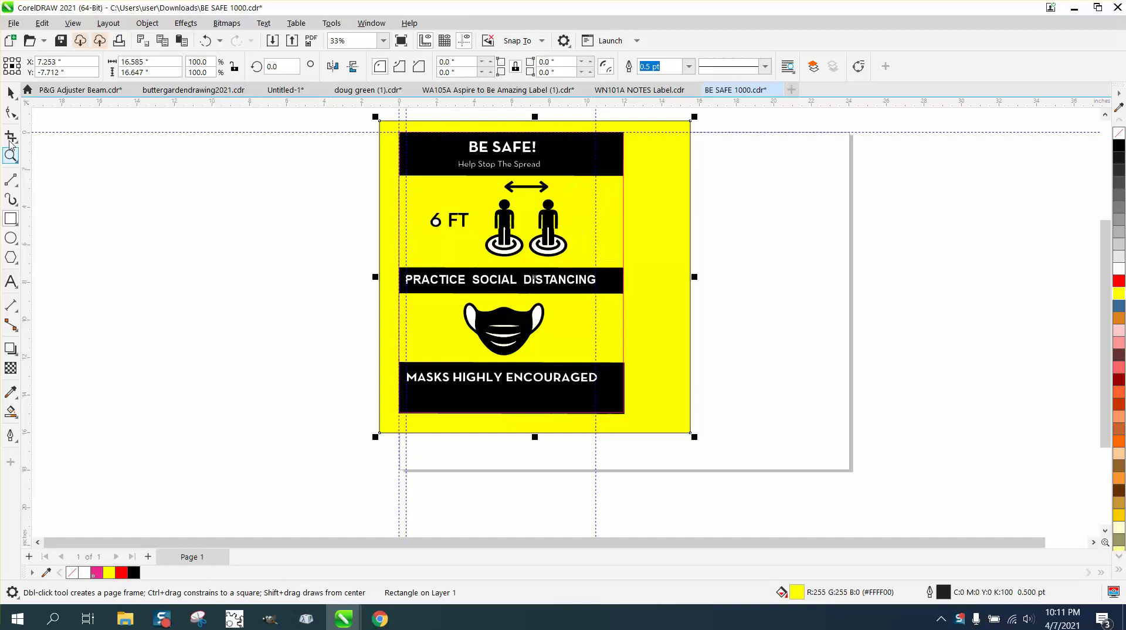
{"action": "key", "text": "space"}
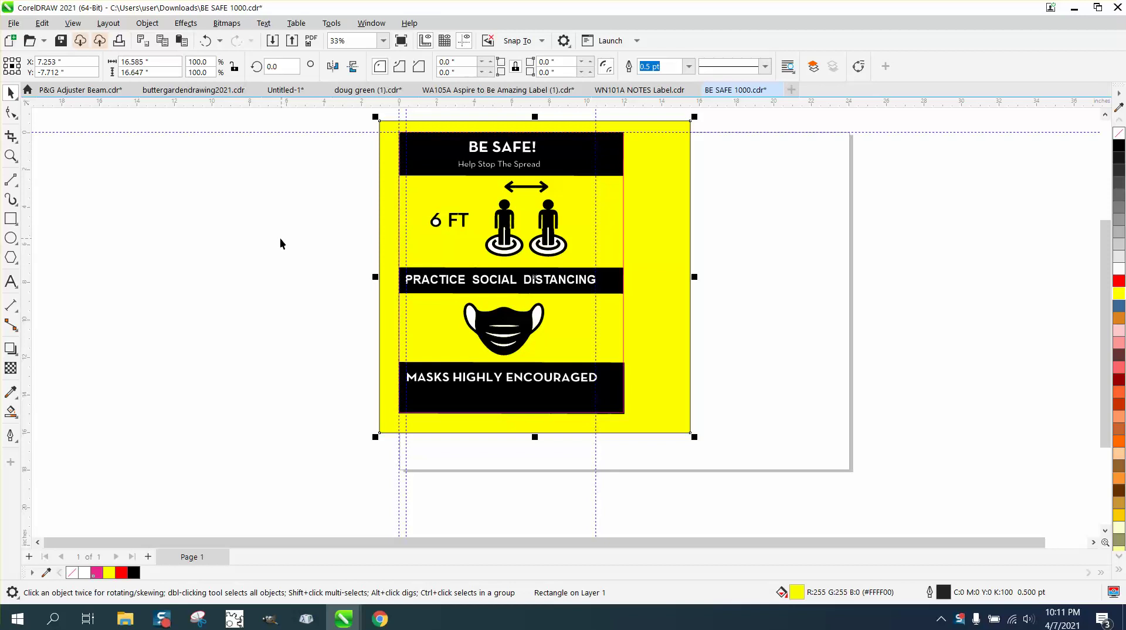
{"action": "key", "text": "space"}
{"action": "key", "text": "space"}
Delete the yellow backdrop and nudge the CutContour rectangle off to the right.
{"action": "key", "text": "Delete"}
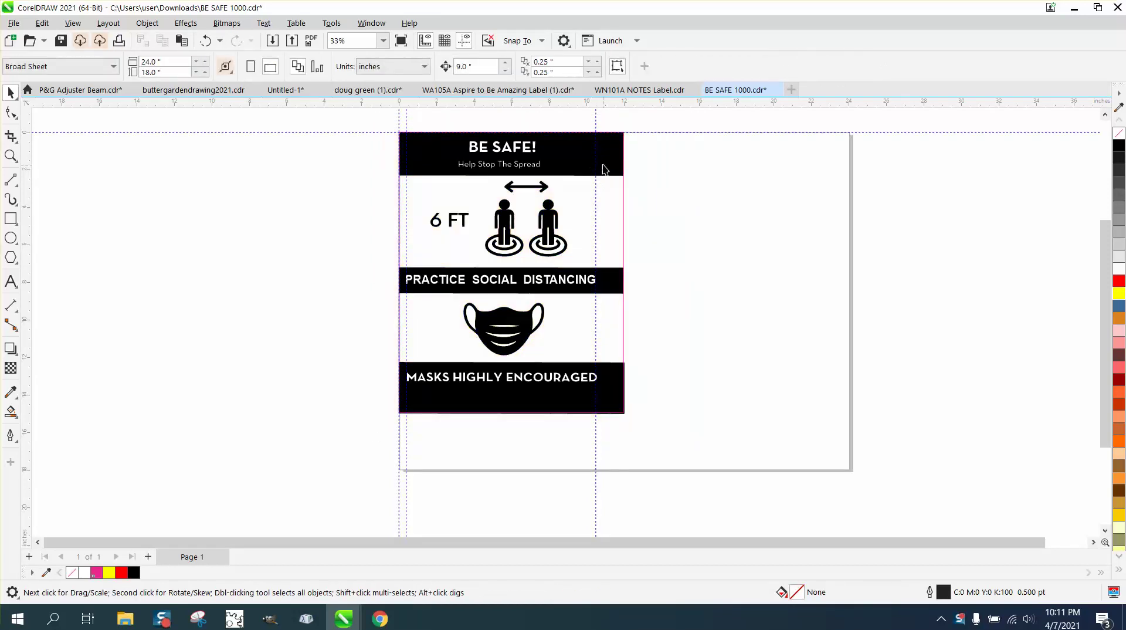
{"action": "left_click", "coordinate": [604, 168]}
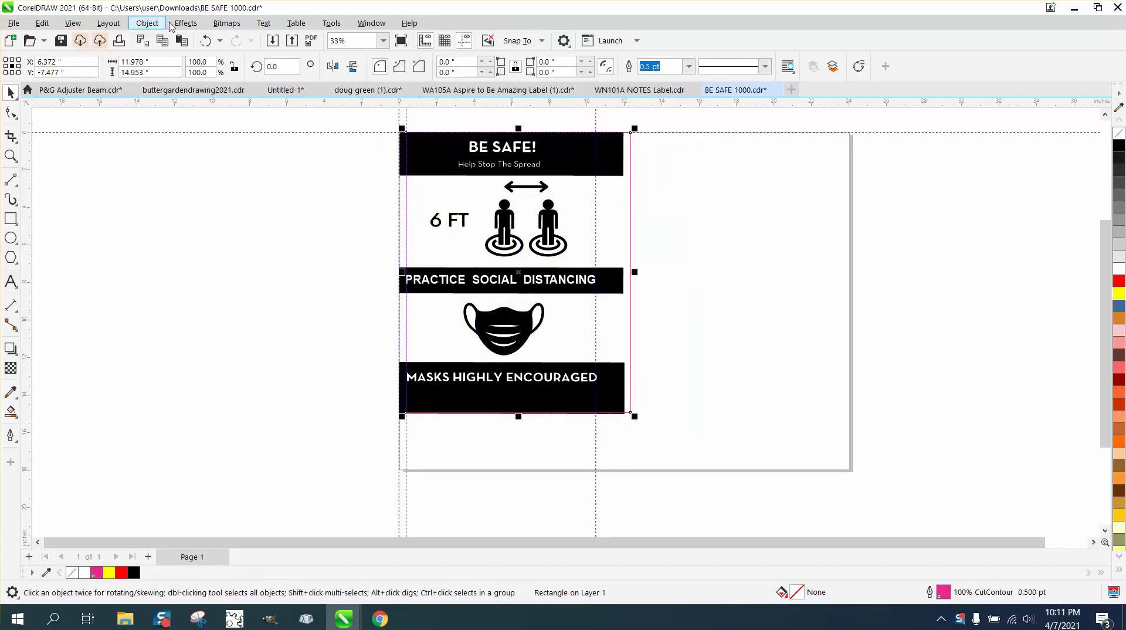
{"action": "left_click", "coordinate": [205, 40]}
{"action": "key", "text": "Right"}
{"action": "key", "text": "Right"}
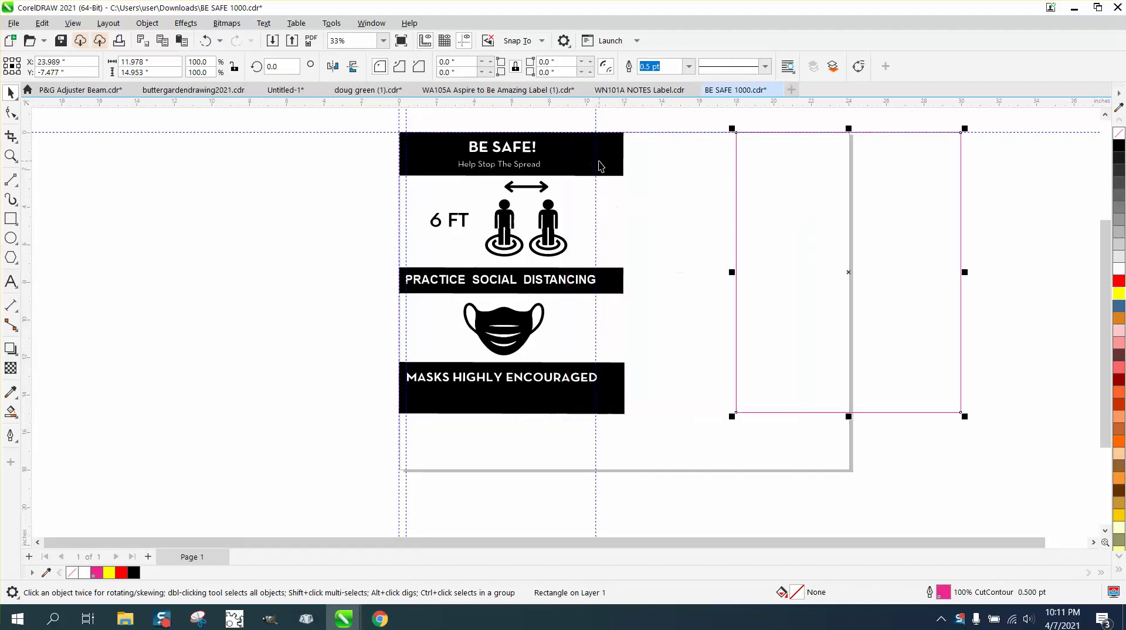
Nudge the BE SAFE header left and then back into place.
{"action": "left_click", "coordinate": [602, 163]}
{"action": "key", "text": "Left"}
{"action": "key", "text": "Left"}
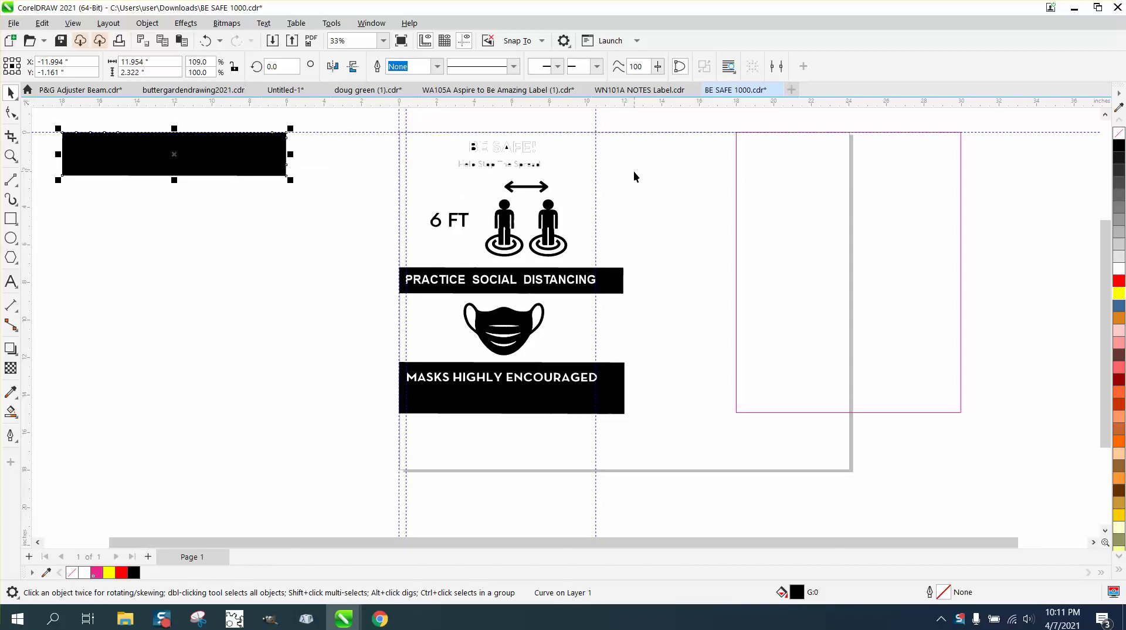
{"action": "key", "text": "Right"}
{"action": "key", "text": "Right"}
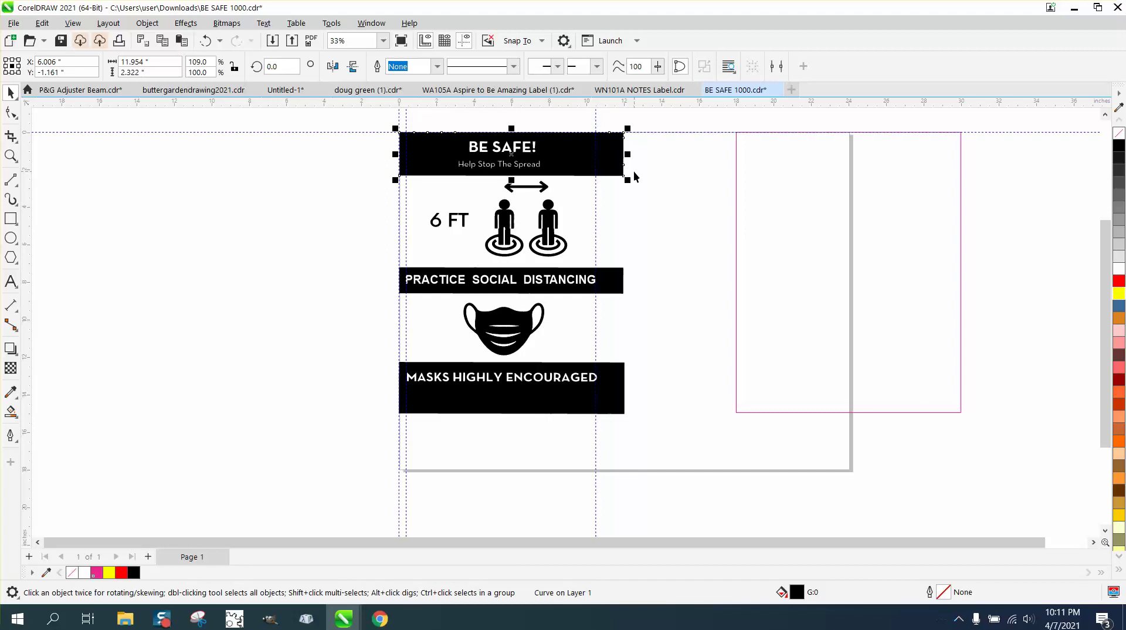
Zoom in on the sign and nudge the magenta cut-contour rectangle back onto it.
{"action": "left_click", "coordinate": [355, 175]}
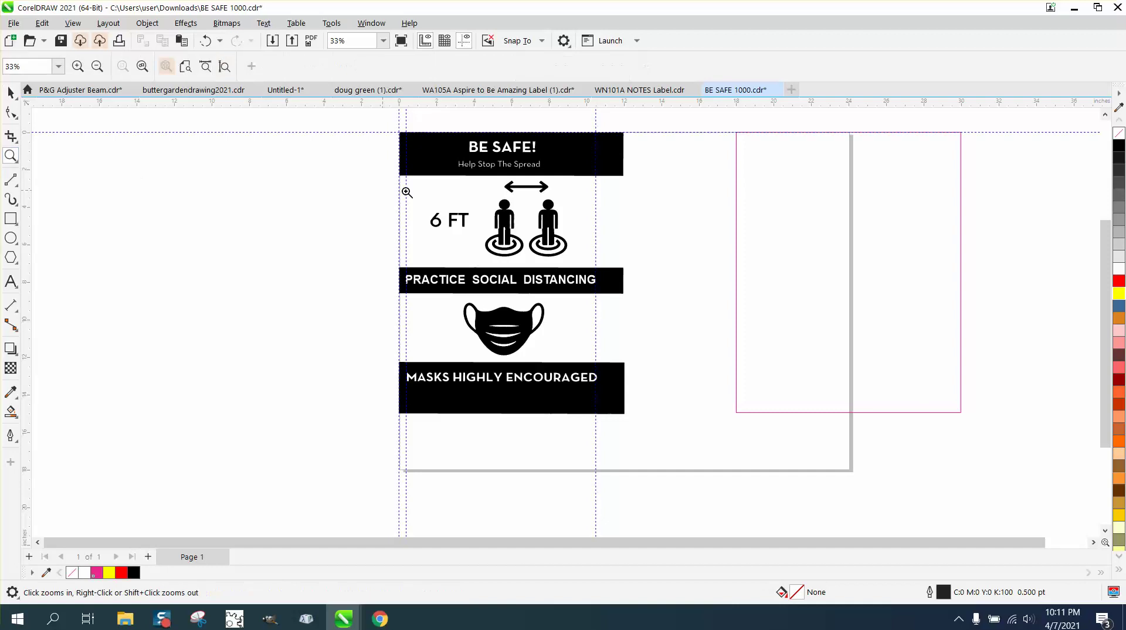
{"action": "left_click", "coordinate": [10, 155]}
{"action": "mouse_move", "coordinate": [383, 121]}
{"action": "left_mouse_down"}
{"action": "mouse_move", "coordinate": [472, 294]}
{"action": "mouse_move", "coordinate": [671, 448]}
{"action": "left_mouse_up"}
{"action": "key", "text": "space"}
{"action": "scroll", "coordinate": [736, 322], "scroll_direction": "down", "scroll_amount": 1}
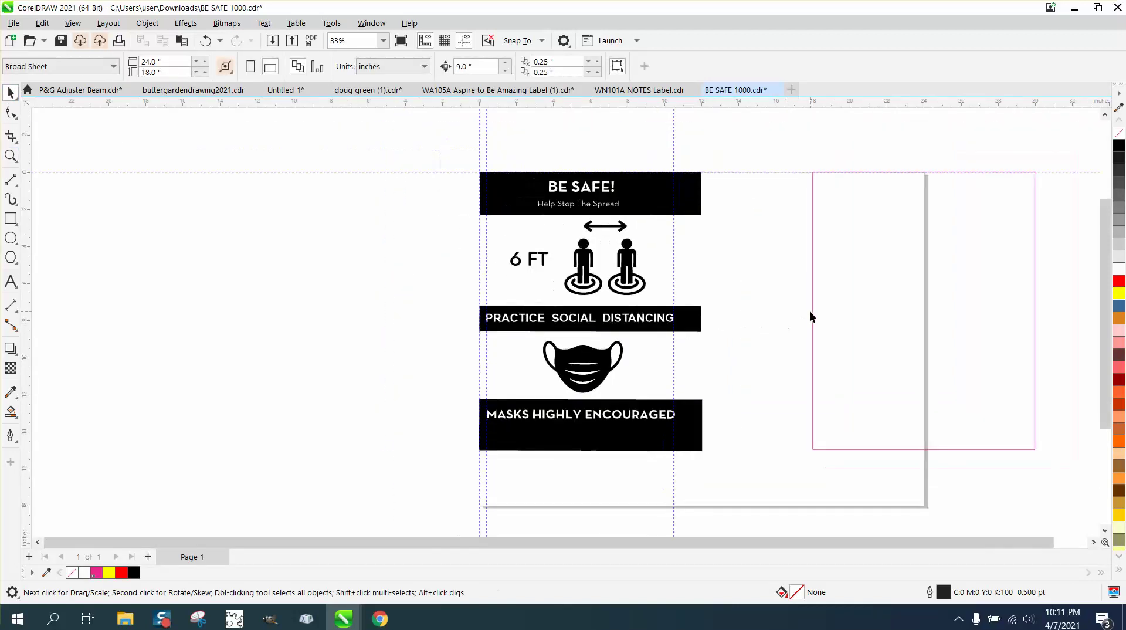
{"action": "left_click", "coordinate": [813, 312]}
{"action": "key", "text": "l"}
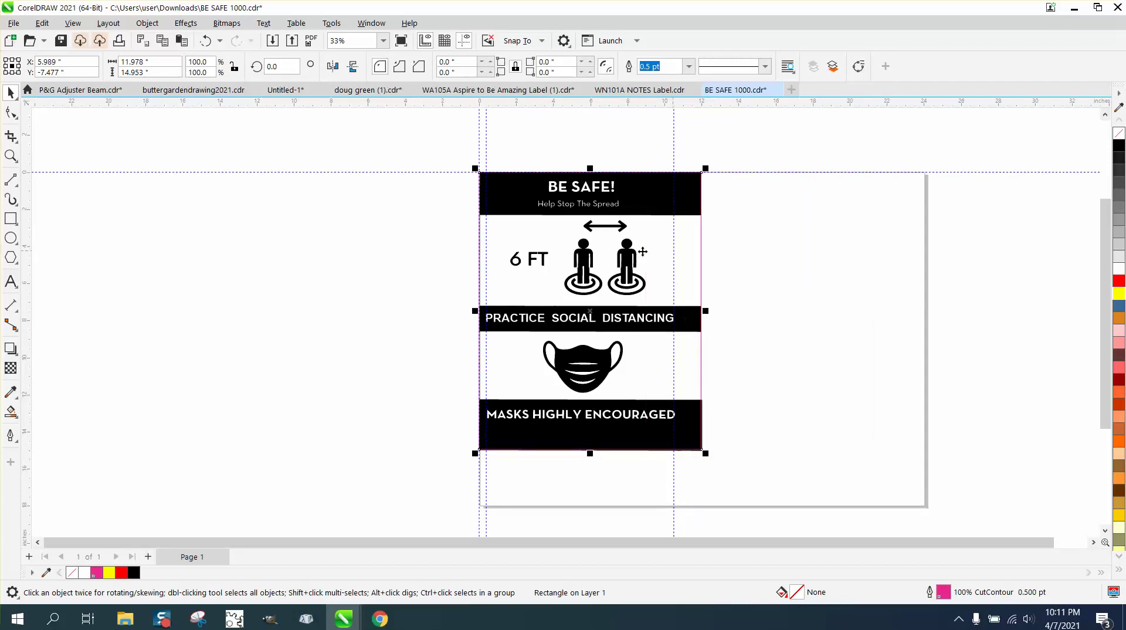
Zoom the view to check the realigned cut-contour rectangle, then clear the selection.
{"action": "left_click", "coordinate": [9, 156]}
{"action": "scroll", "coordinate": [766, 384], "scroll_direction": "up", "scroll_amount": 1}
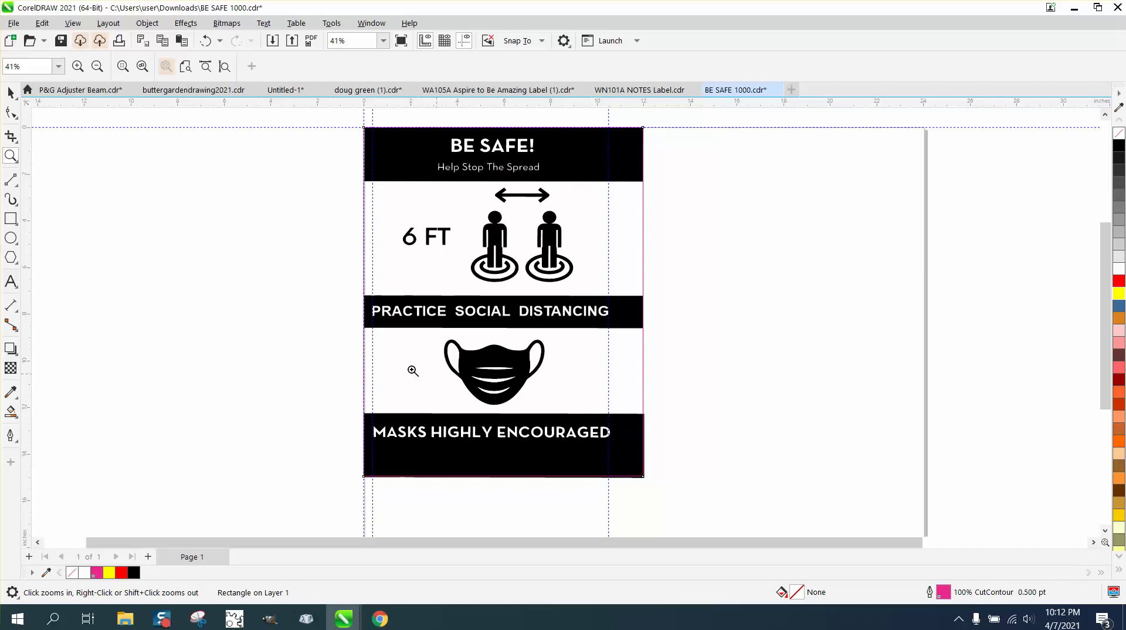
{"action": "scroll", "coordinate": [282, 350], "scroll_direction": "down", "scroll_amount": 1}
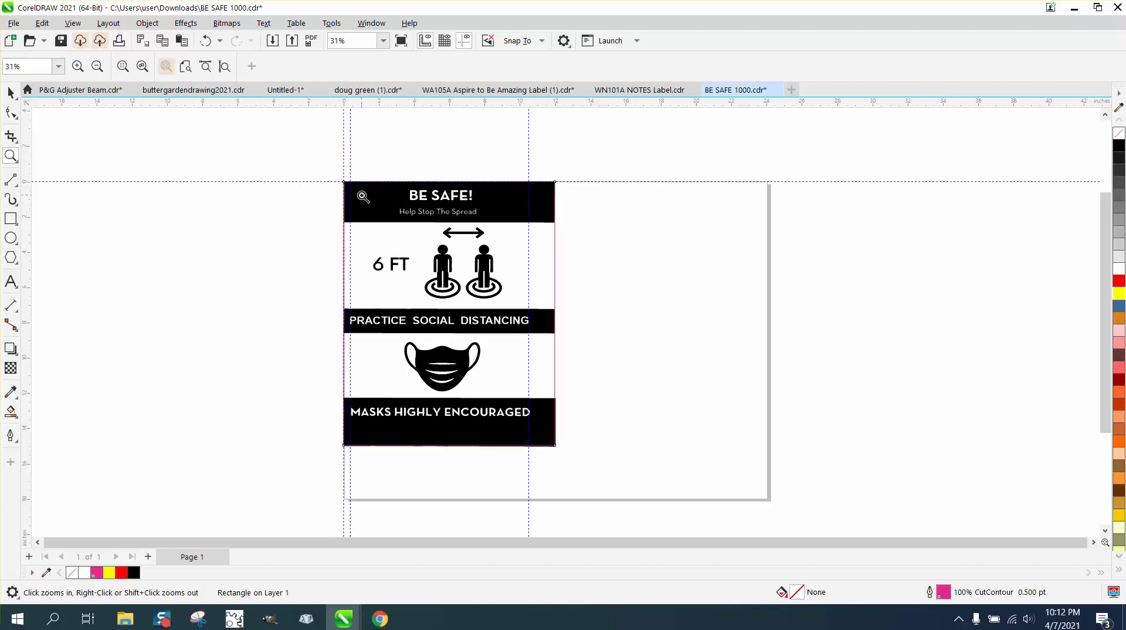
{"action": "left_click", "coordinate": [10, 92]}
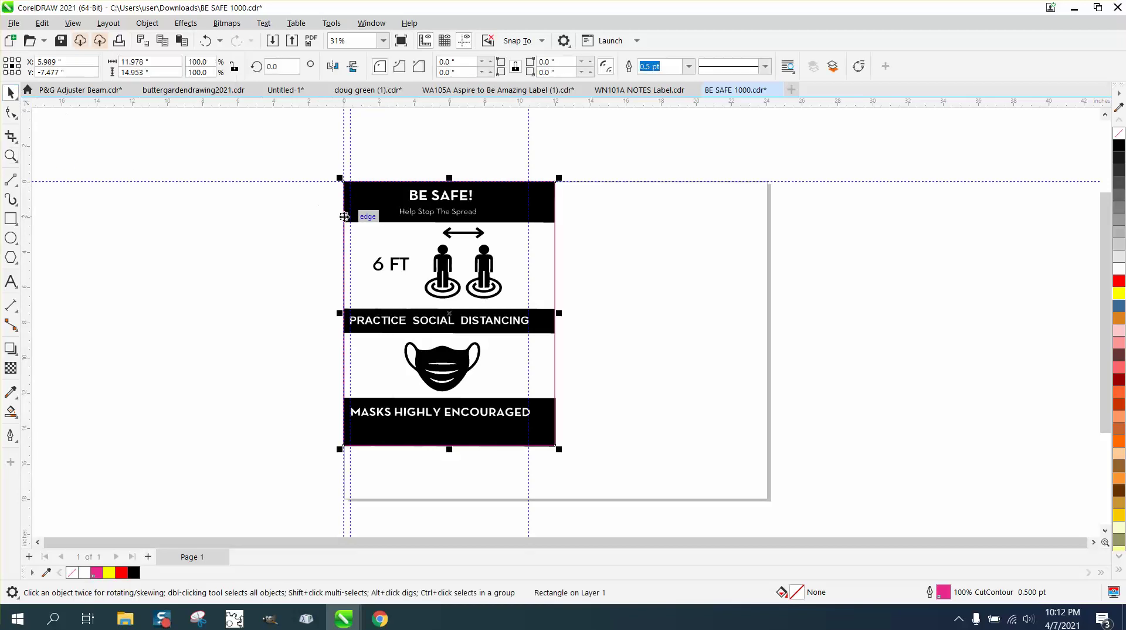
{"action": "left_click", "coordinate": [318, 185]}
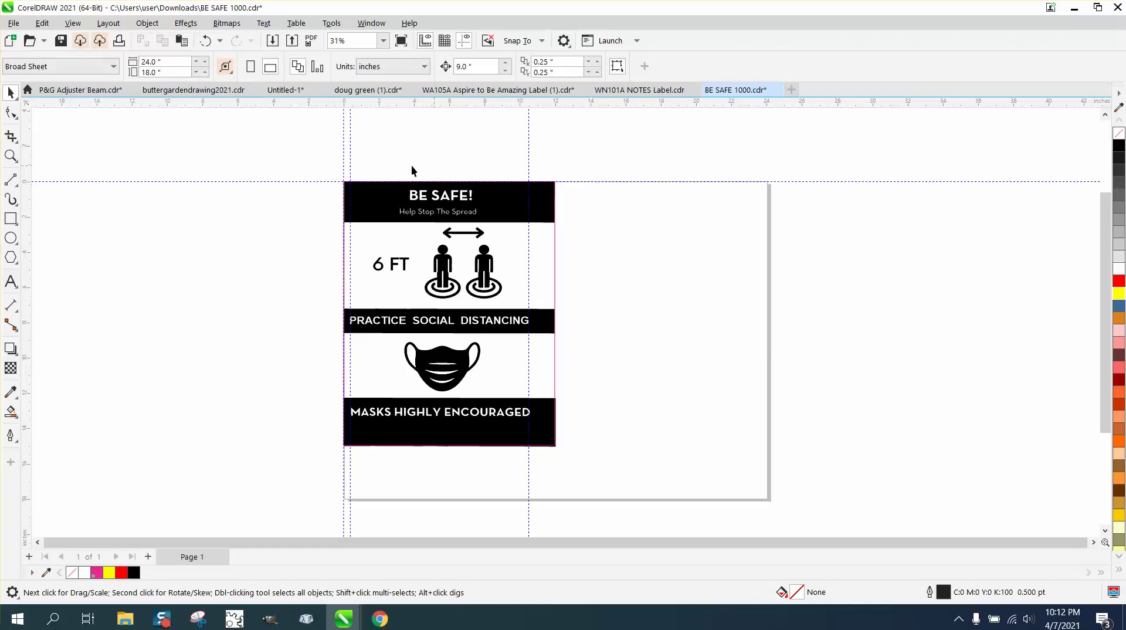
Set the nudge distance to 14 and shift the cut-contour rectangle and header right.
{"action": "left_click_drag", "start_coordinate": [337, 326], "coordinate": [606, 482]}
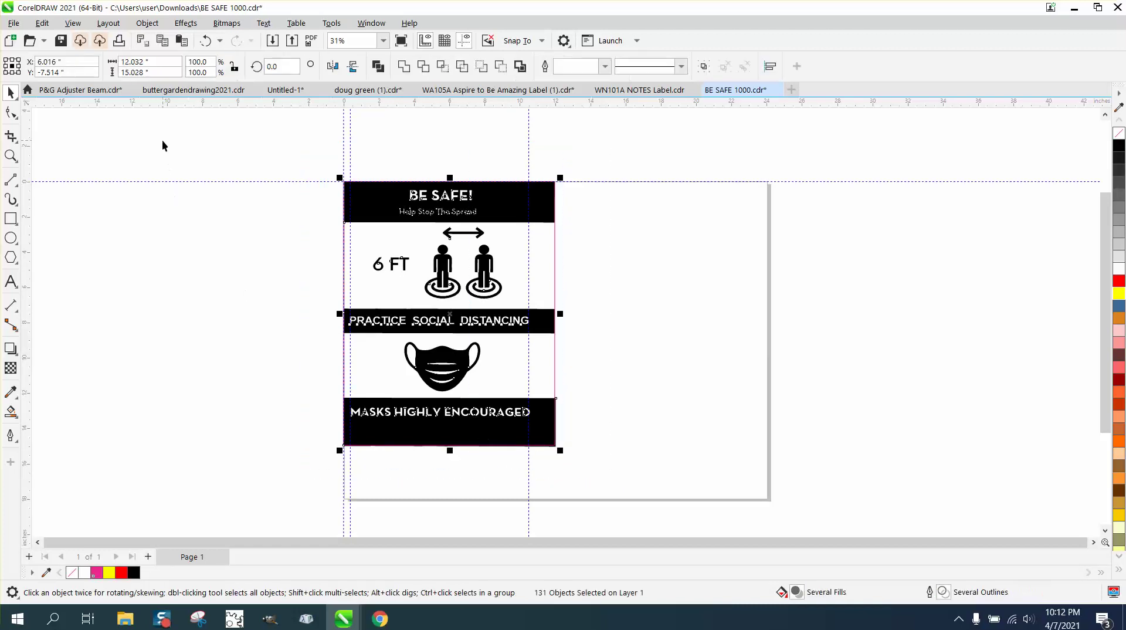
{"action": "left_click", "coordinate": [298, 136]}
{"action": "left_click", "coordinate": [476, 66]}
{"action": "type", "text": "14"}
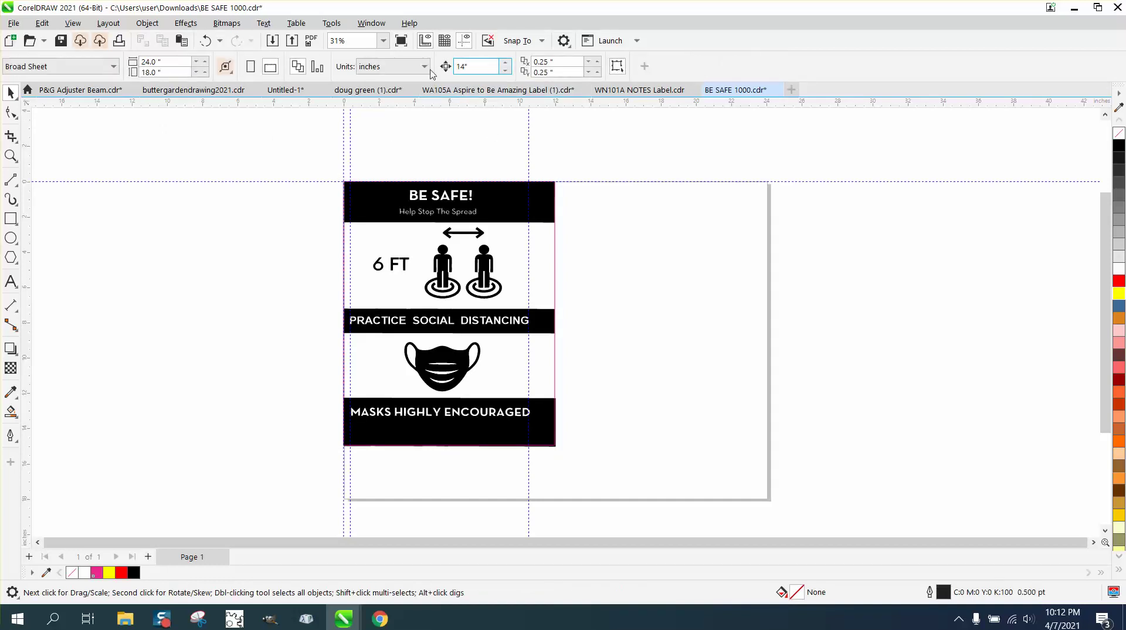
{"action": "left_click", "coordinate": [543, 198]}
{"action": "key", "text": "Right"}
{"action": "key", "text": "Right"}
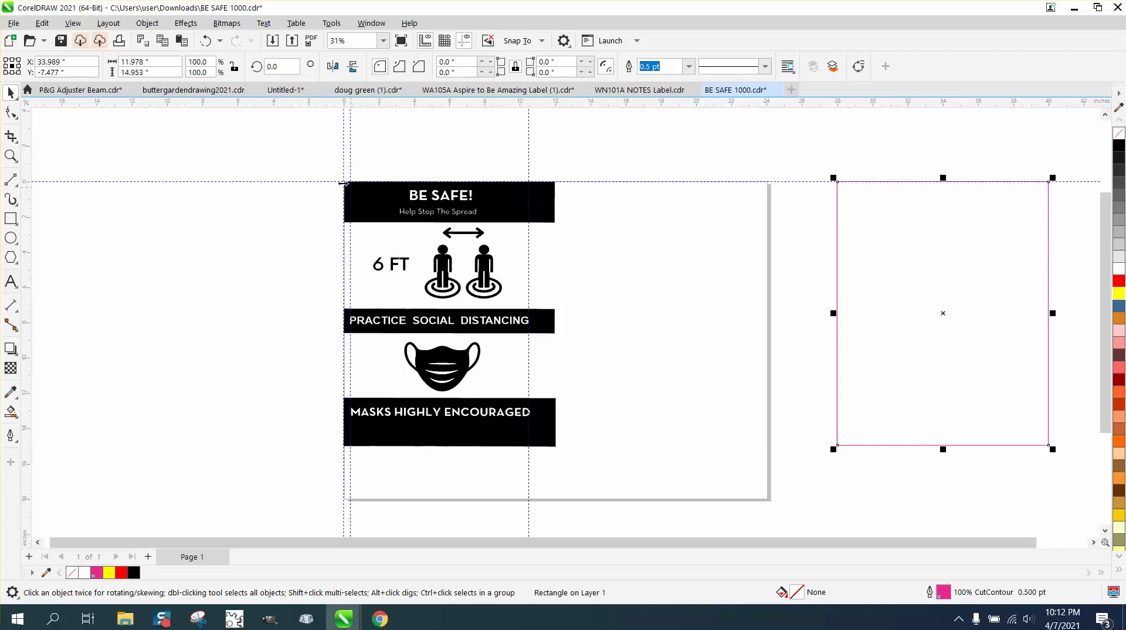
{"action": "left_click", "coordinate": [511, 193]}
{"action": "key", "text": "Right"}
{"action": "left_click", "coordinate": [555, 230]}
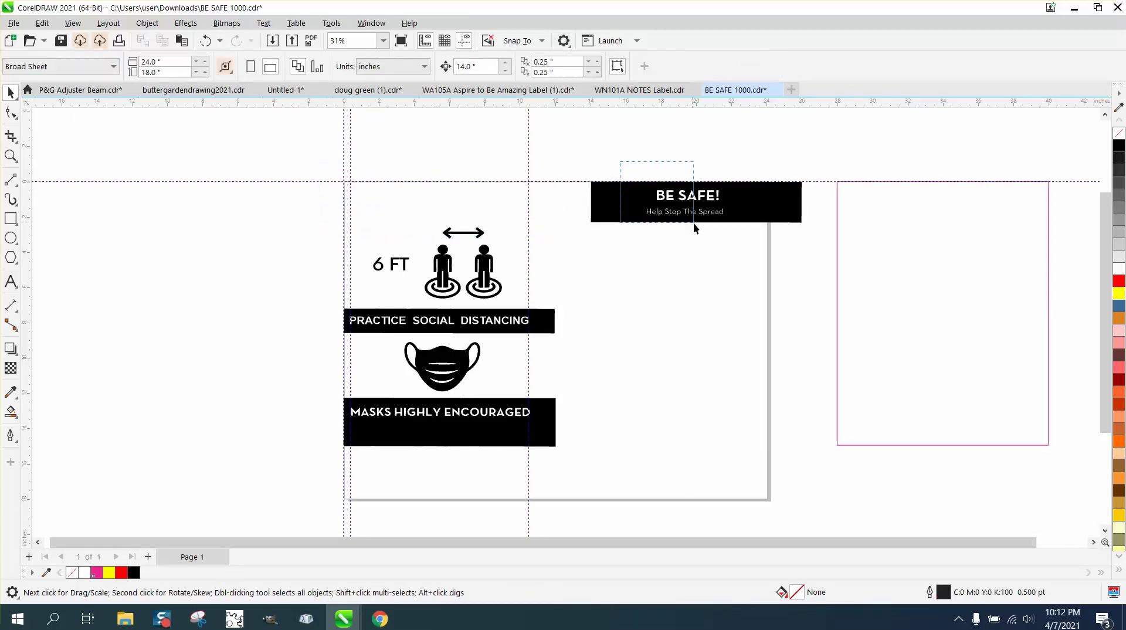
Remove the fill from the BE SAFE lettering and header rectangle, giving both red outlines.
{"action": "left_click_drag", "start_coordinate": [692, 223], "coordinate": [730, 224]}
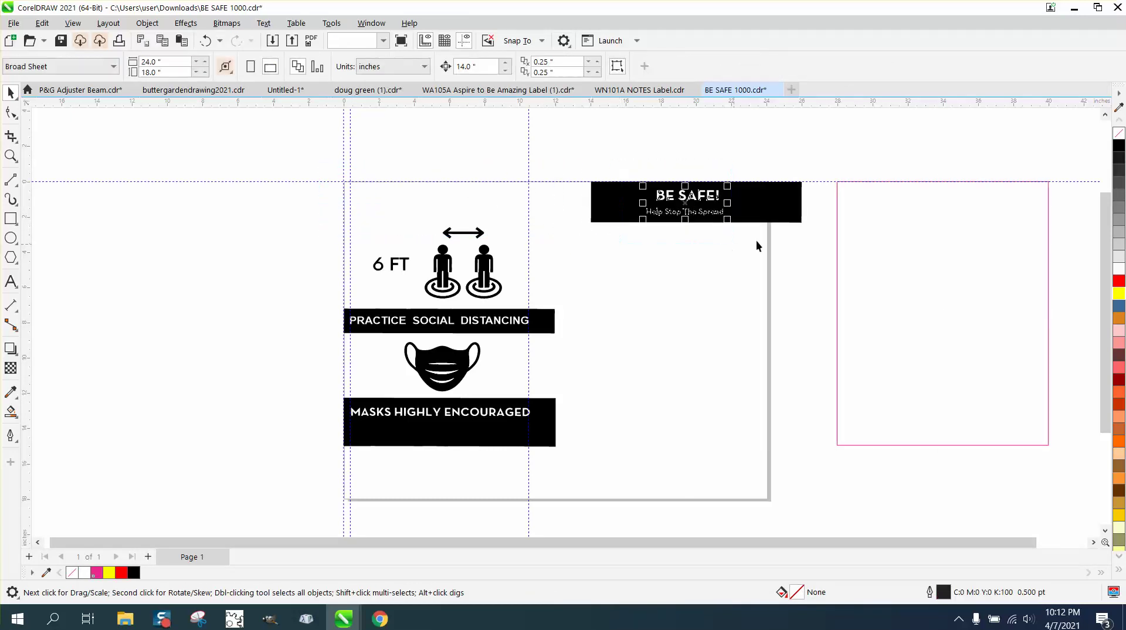
{"action": "left_click", "coordinate": [1117, 133]}
{"action": "right_click", "coordinate": [1117, 146]}
{"action": "right_click", "coordinate": [1120, 283]}
{"action": "left_click", "coordinate": [789, 216]}
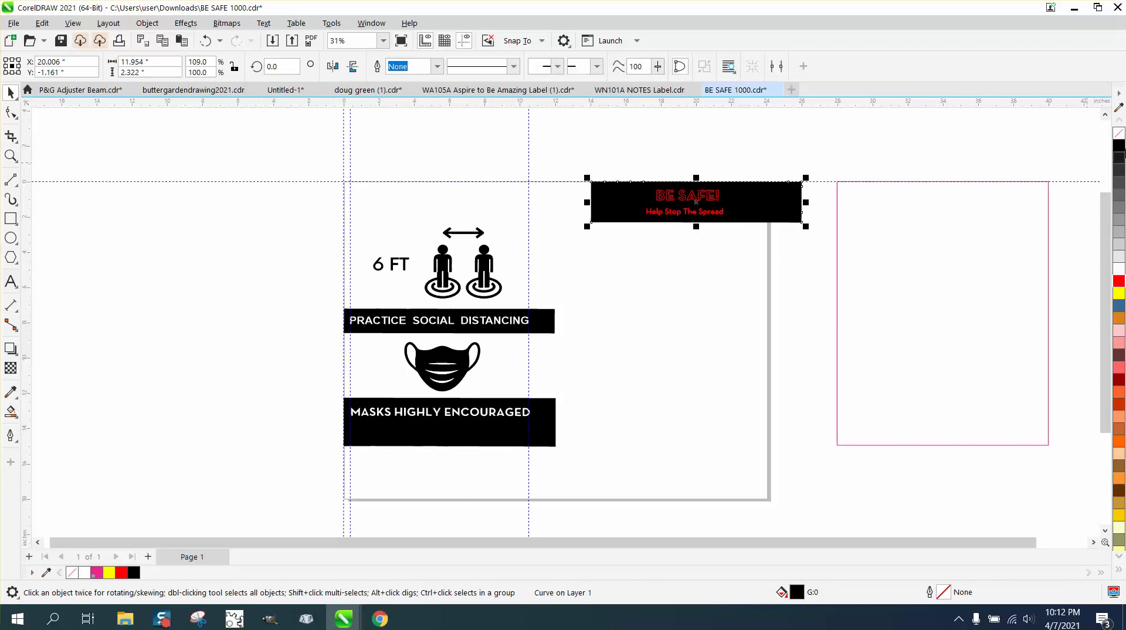
{"action": "left_click", "coordinate": [1119, 134]}
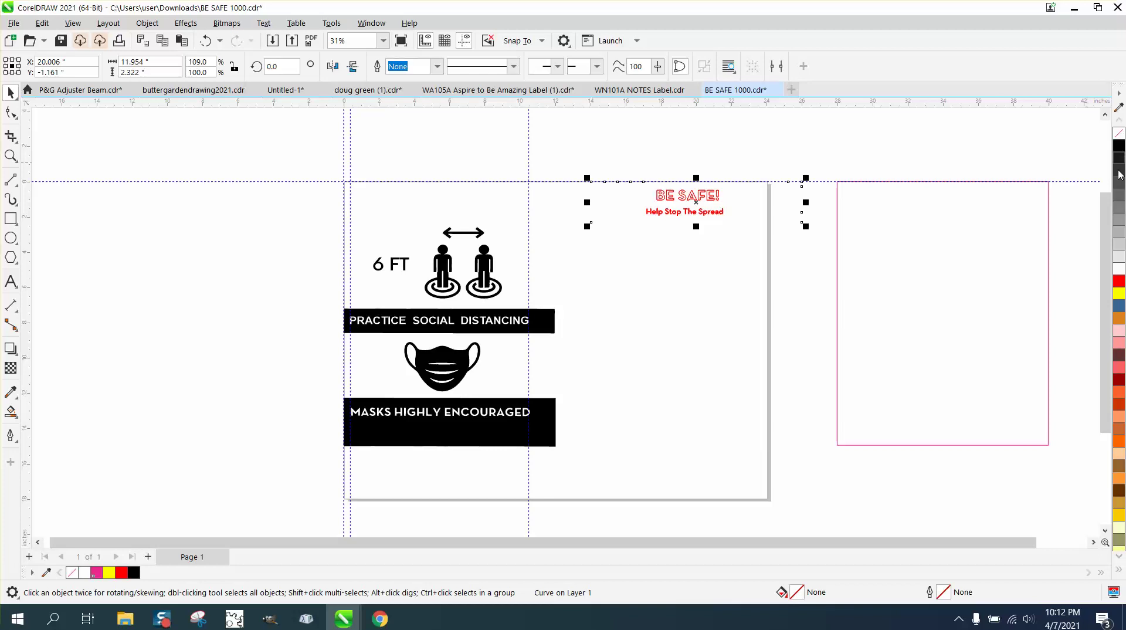
{"action": "right_click", "coordinate": [1120, 281]}
{"action": "left_click", "coordinate": [11, 155]}
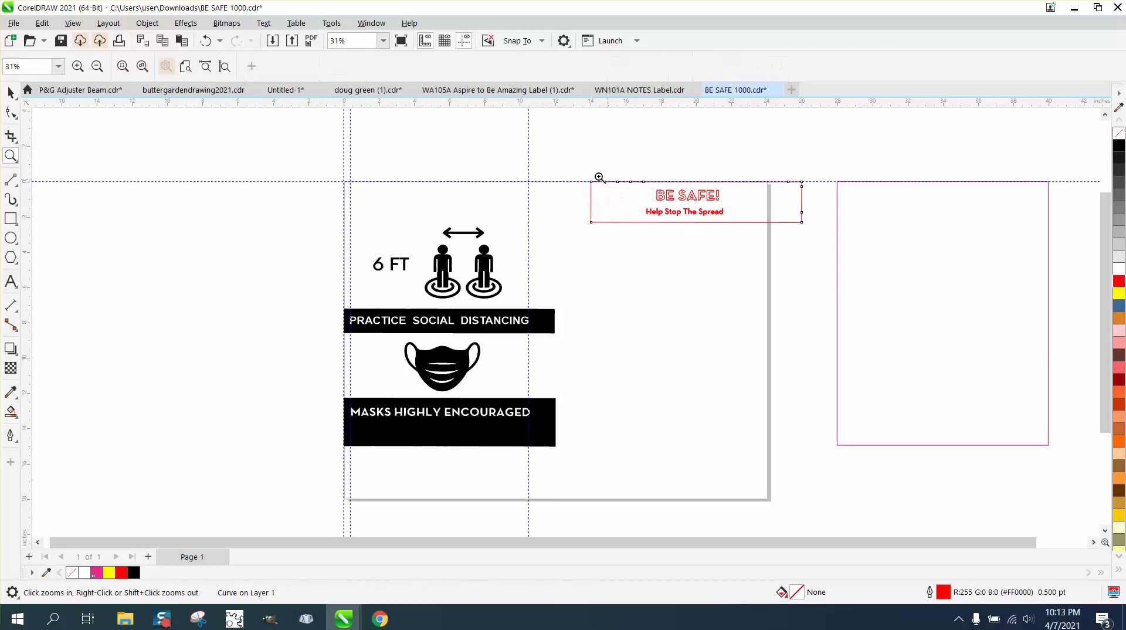
{"action": "left_click_drag", "start_coordinate": [575, 168], "coordinate": [852, 258]}
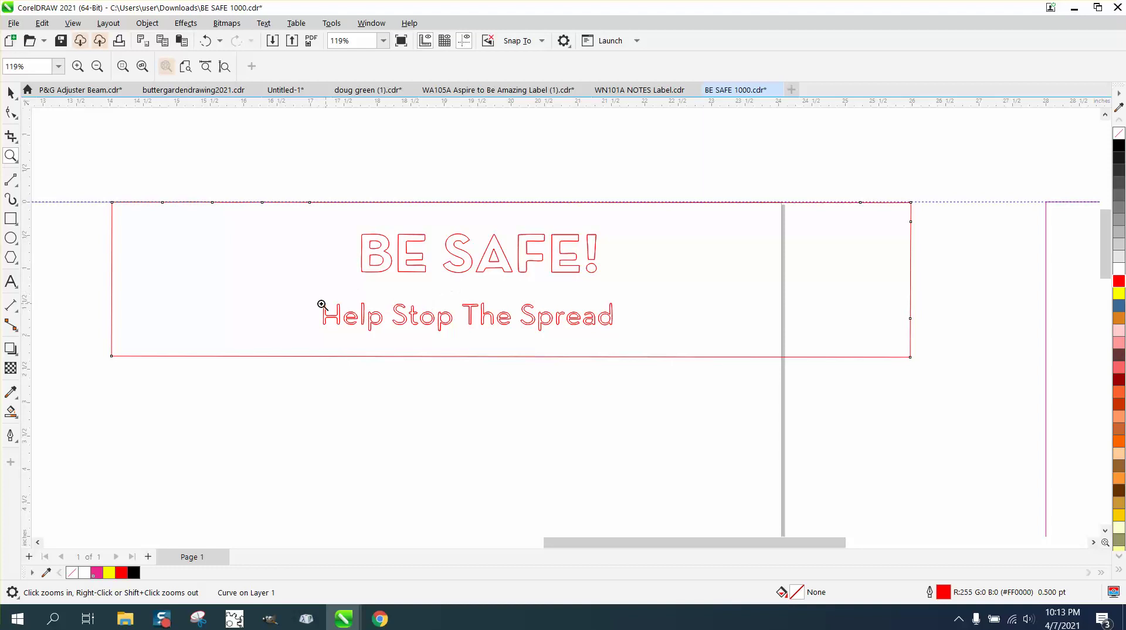
{"action": "left_click_drag", "start_coordinate": [309, 296], "coordinate": [395, 342]}
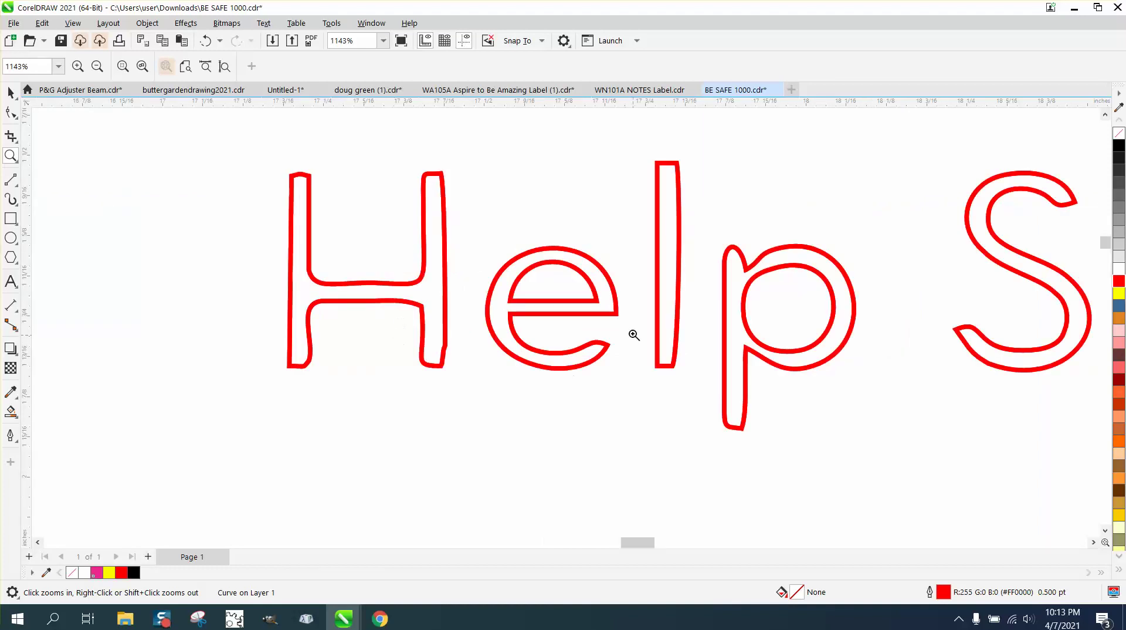
{"action": "scroll", "coordinate": [633, 332], "scroll_direction": "down", "scroll_amount": 2}
{"action": "scroll", "coordinate": [506, 302], "scroll_direction": "down", "scroll_amount": 1}
{"action": "scroll", "coordinate": [378, 305], "scroll_direction": "down", "scroll_amount": 1}
{"action": "scroll", "coordinate": [376, 299], "scroll_direction": "down", "scroll_amount": 1}
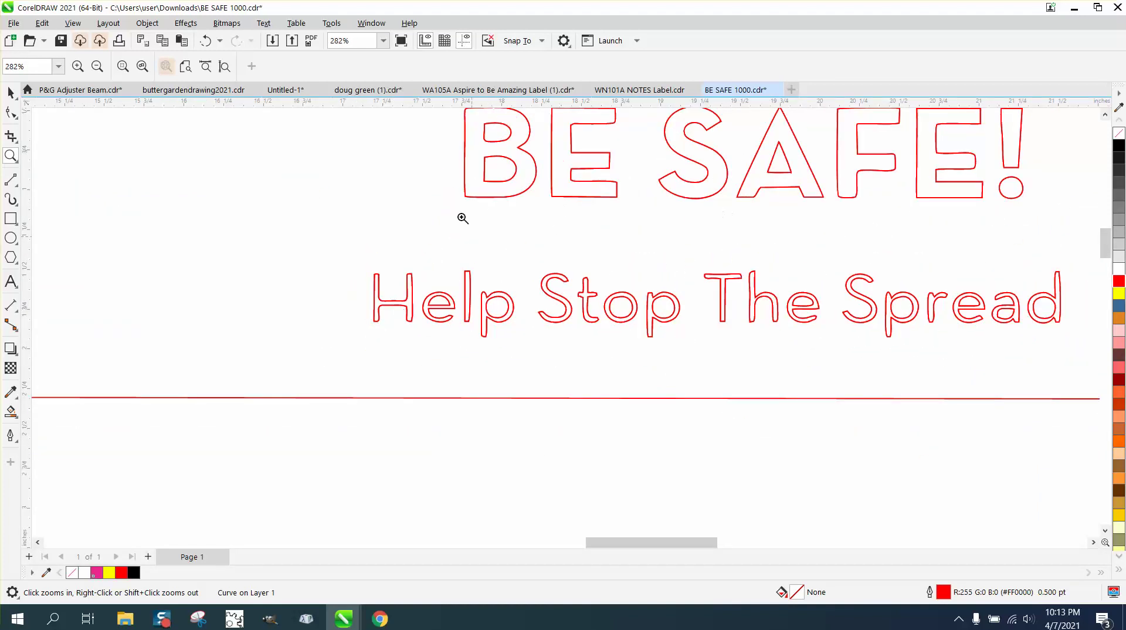
{"action": "left_click_drag", "start_coordinate": [455, 178], "coordinate": [476, 213]}
{"action": "scroll", "coordinate": [551, 258], "scroll_direction": "down", "scroll_amount": 3}
{"action": "scroll", "coordinate": [562, 262], "scroll_direction": "down", "scroll_amount": 3}
{"action": "scroll", "coordinate": [528, 258], "scroll_direction": "down", "scroll_amount": 2}
{"action": "left_click", "coordinate": [11, 92]}
{"action": "left_click", "coordinate": [582, 173]}
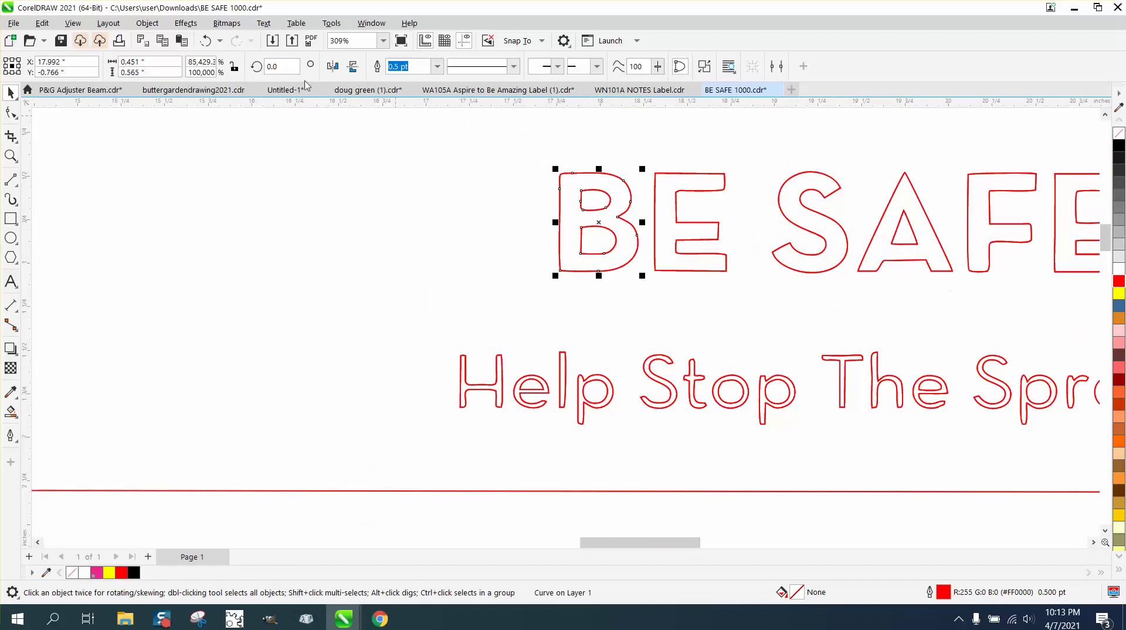
{"action": "left_click", "coordinate": [73, 23]}
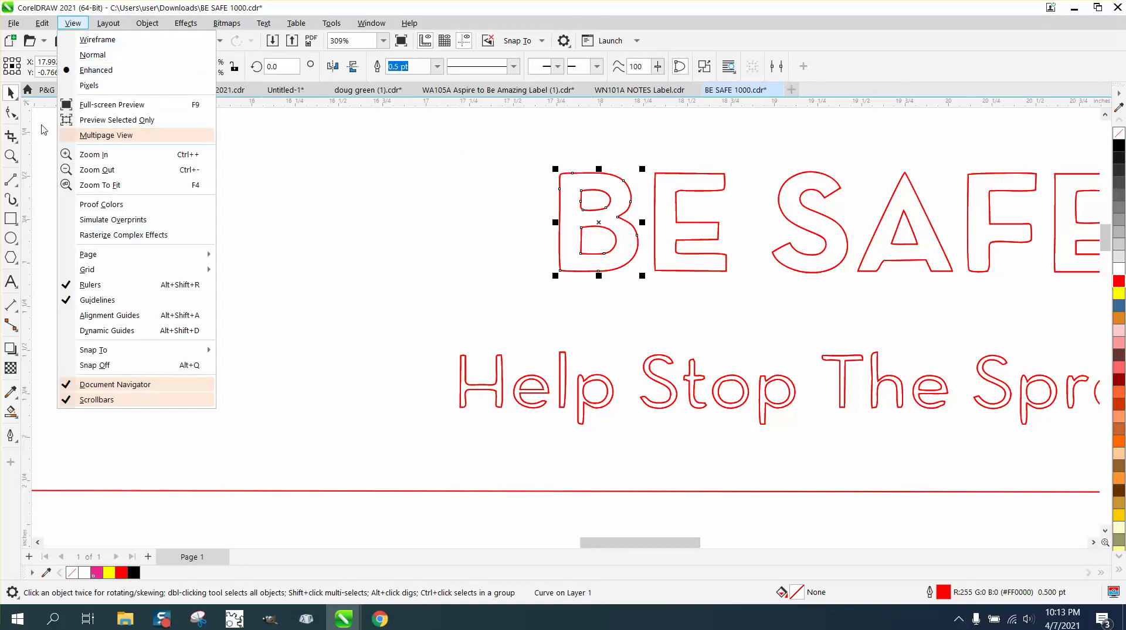
{"action": "key", "text": "Escape"}
{"action": "key", "text": "z"}
{"action": "left_click_drag", "start_coordinate": [565, 168], "coordinate": [667, 294]}
{"action": "scroll", "coordinate": [733, 226], "scroll_direction": "down", "scroll_amount": 2}
{"action": "scroll", "coordinate": [735, 225], "scroll_direction": "down", "scroll_amount": 2}
{"action": "left_click_drag", "start_coordinate": [704, 370], "coordinate": [863, 469]}
{"action": "scroll", "coordinate": [493, 272], "scroll_direction": "down", "scroll_amount": 2}
{"action": "scroll", "coordinate": [545, 261], "scroll_direction": "down", "scroll_amount": 2}
{"action": "scroll", "coordinate": [595, 251], "scroll_direction": "down", "scroll_amount": 2}
{"action": "scroll", "coordinate": [595, 251], "scroll_direction": "down", "scroll_amount": 1}
{"action": "scroll", "coordinate": [594, 251], "scroll_direction": "down", "scroll_amount": 1}
{"action": "scroll", "coordinate": [595, 252], "scroll_direction": "down", "scroll_amount": 1}
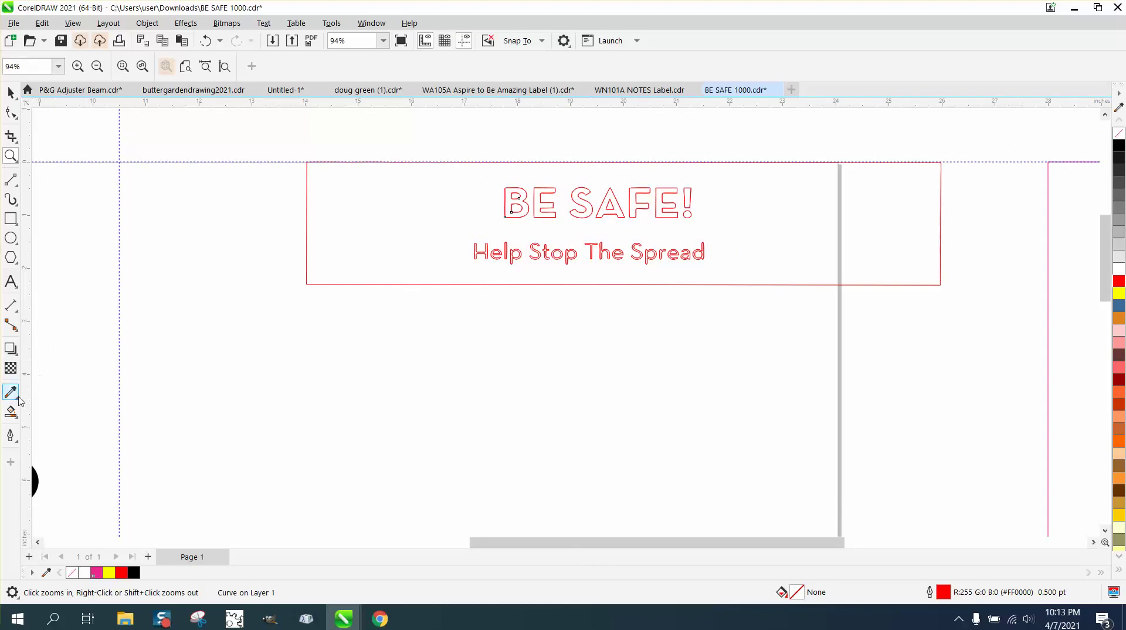
Smart Fill the header box with black from the RGB Palette.
{"action": "left_click", "coordinate": [16, 419]}
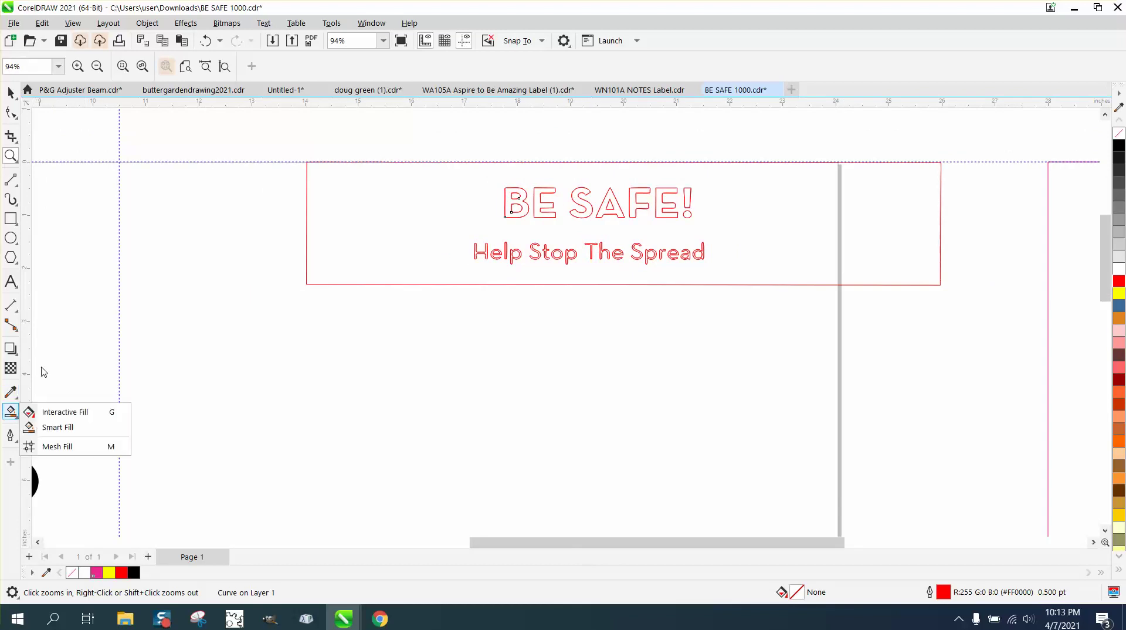
{"action": "left_click", "coordinate": [57, 427]}
{"action": "left_click", "coordinate": [158, 66]}
{"action": "left_click", "coordinate": [277, 116]}
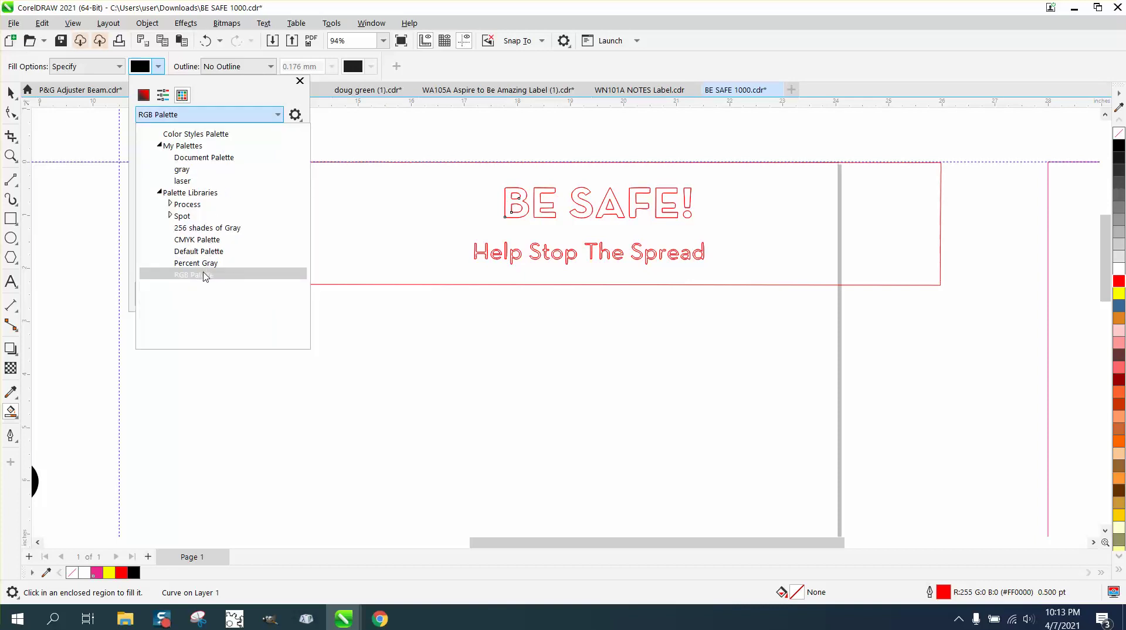
{"action": "left_click", "coordinate": [163, 68]}
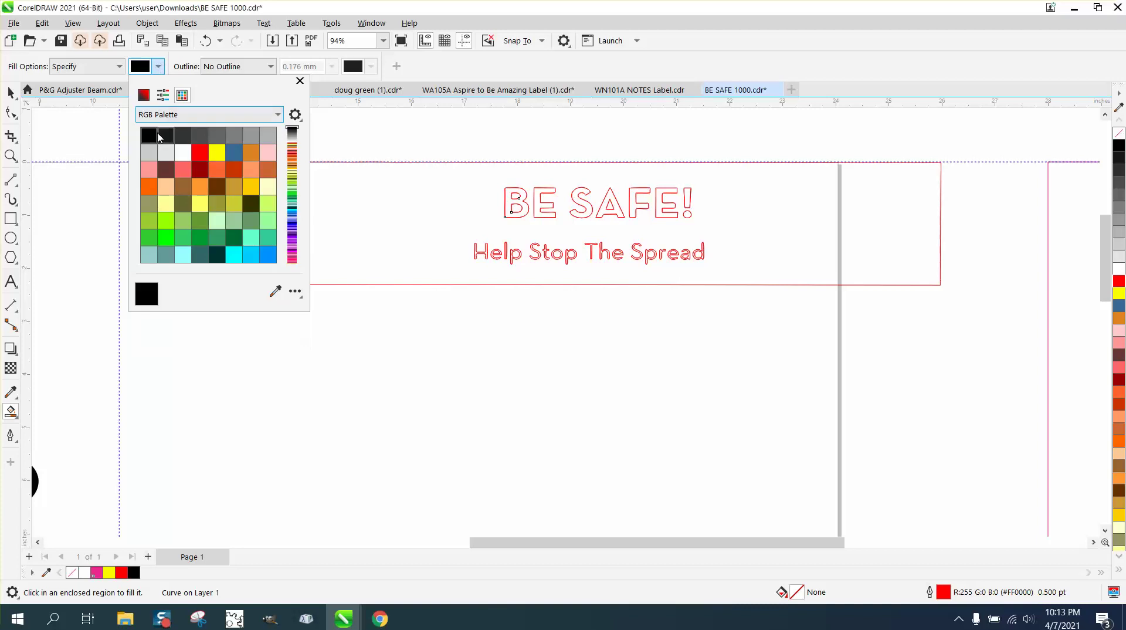
{"action": "left_click", "coordinate": [385, 188]}
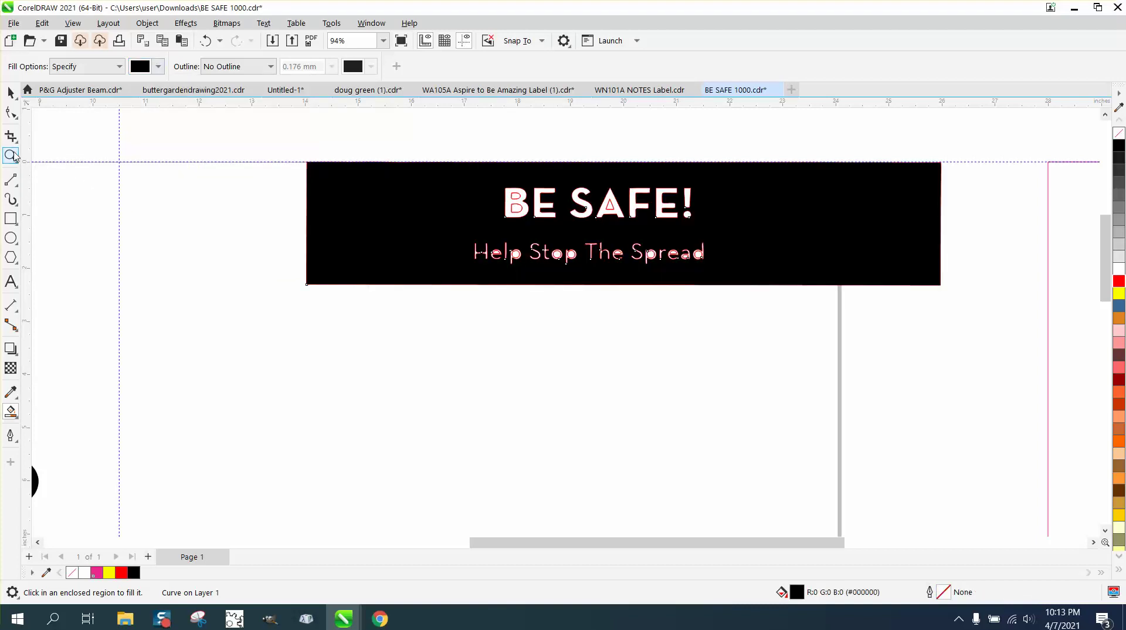
Fill the letter holes in 'Help Stop The Spread' black (p, o, p, e, p, d, a, e).
{"action": "left_click", "coordinate": [11, 155]}
{"action": "left_click_drag", "start_coordinate": [484, 166], "coordinate": [726, 300]}
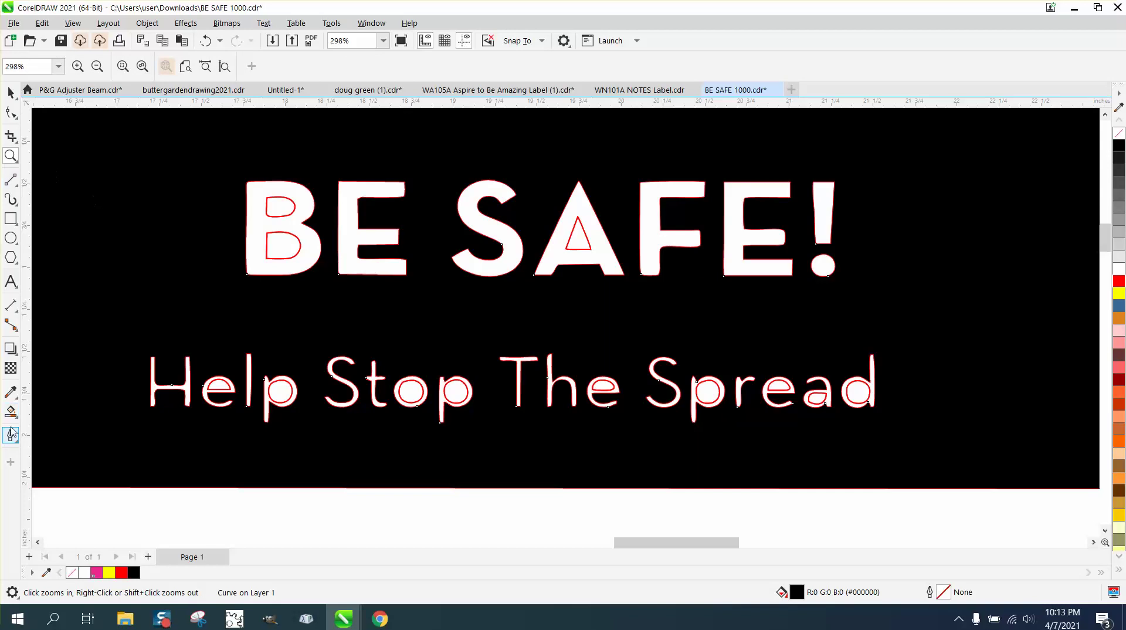
{"action": "left_click", "coordinate": [11, 411]}
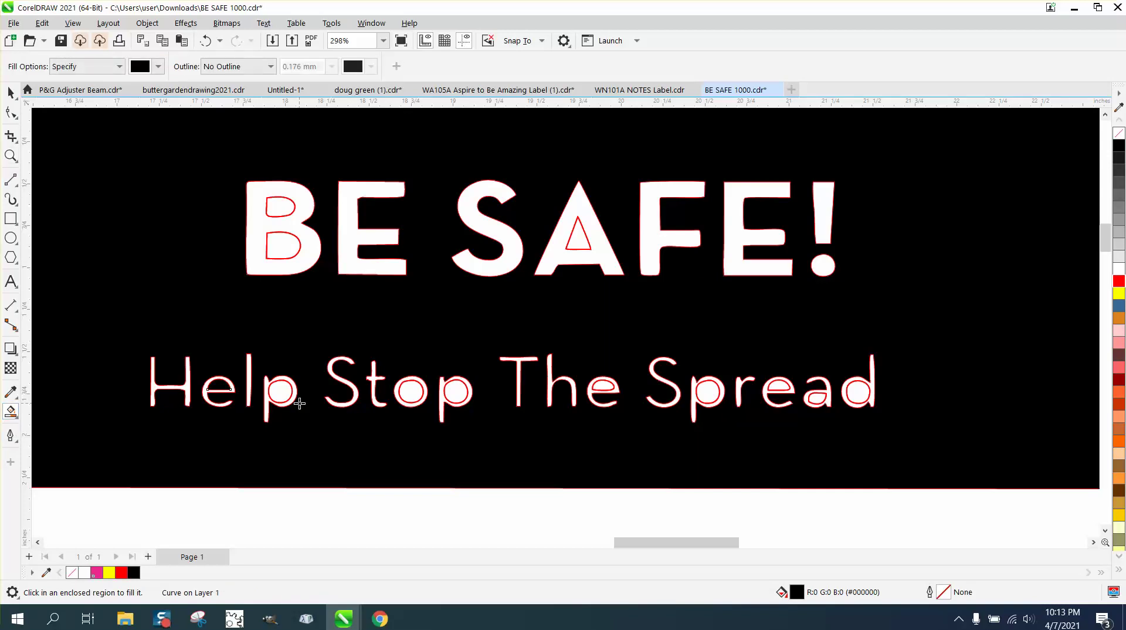
{"action": "left_click", "coordinate": [280, 392]}
{"action": "left_click", "coordinate": [408, 391]}
{"action": "left_click", "coordinate": [455, 392]}
{"action": "left_click", "coordinate": [604, 385]}
{"action": "left_click", "coordinate": [706, 392]}
{"action": "left_click", "coordinate": [848, 393]}
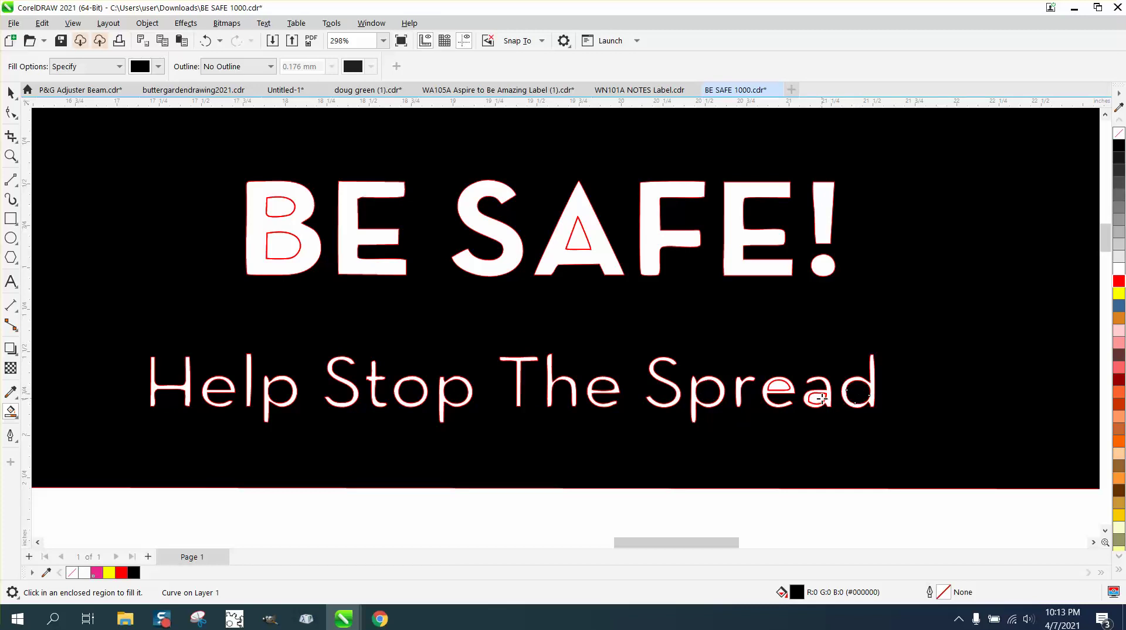
{"action": "left_click", "coordinate": [823, 398]}
{"action": "left_click", "coordinate": [782, 386]}
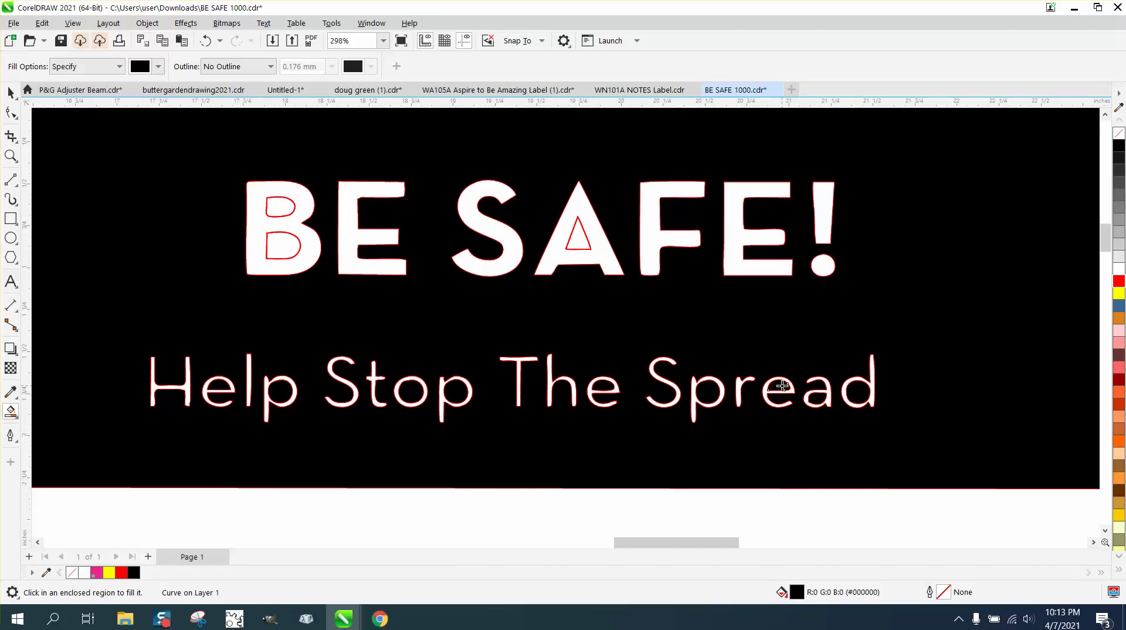
Fill the A triangle and both B holes in BE SAFE black.
{"action": "left_click", "coordinate": [578, 239]}
{"action": "left_click", "coordinate": [269, 200]}
{"action": "left_click", "coordinate": [278, 245]}
{"action": "scroll", "coordinate": [374, 289], "scroll_direction": "down", "scroll_amount": 2}
{"action": "scroll", "coordinate": [380, 293], "scroll_direction": "down", "scroll_amount": 1}
{"action": "scroll", "coordinate": [381, 293], "scroll_direction": "down", "scroll_amount": 2}
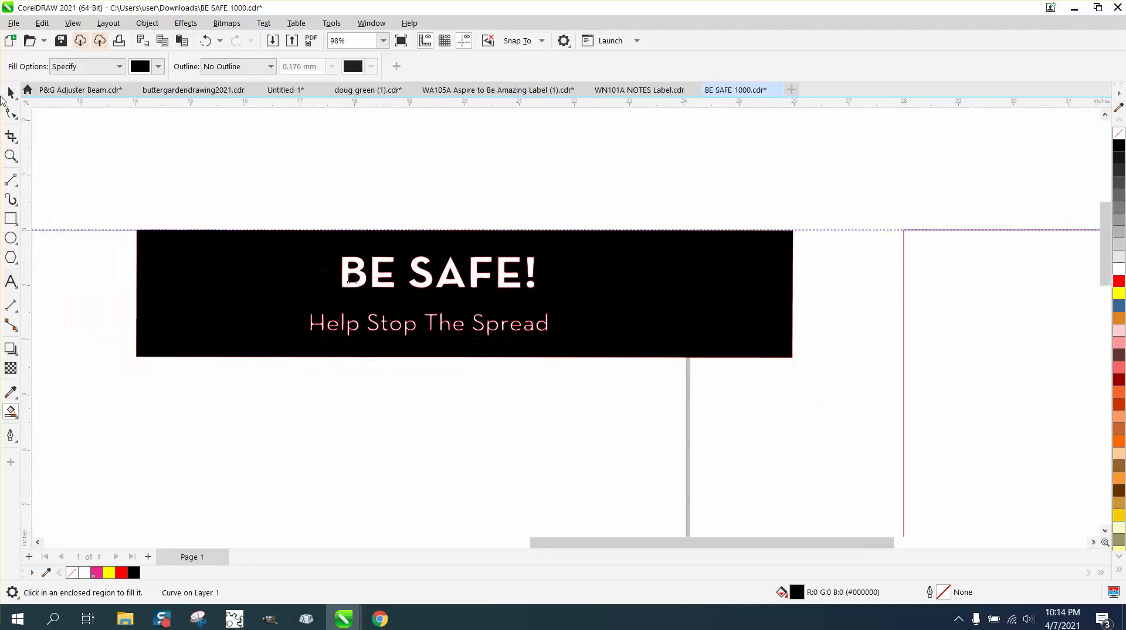
Draw a yellow rectangle around the black header and send it behind everything.
{"action": "left_click", "coordinate": [11, 219]}
{"action": "mouse_move", "coordinate": [121, 201]}
{"action": "left_mouse_down"}
{"action": "mouse_move", "coordinate": [286, 332]}
{"action": "mouse_move", "coordinate": [902, 427]}
{"action": "mouse_move", "coordinate": [892, 424]}
{"action": "left_mouse_up"}
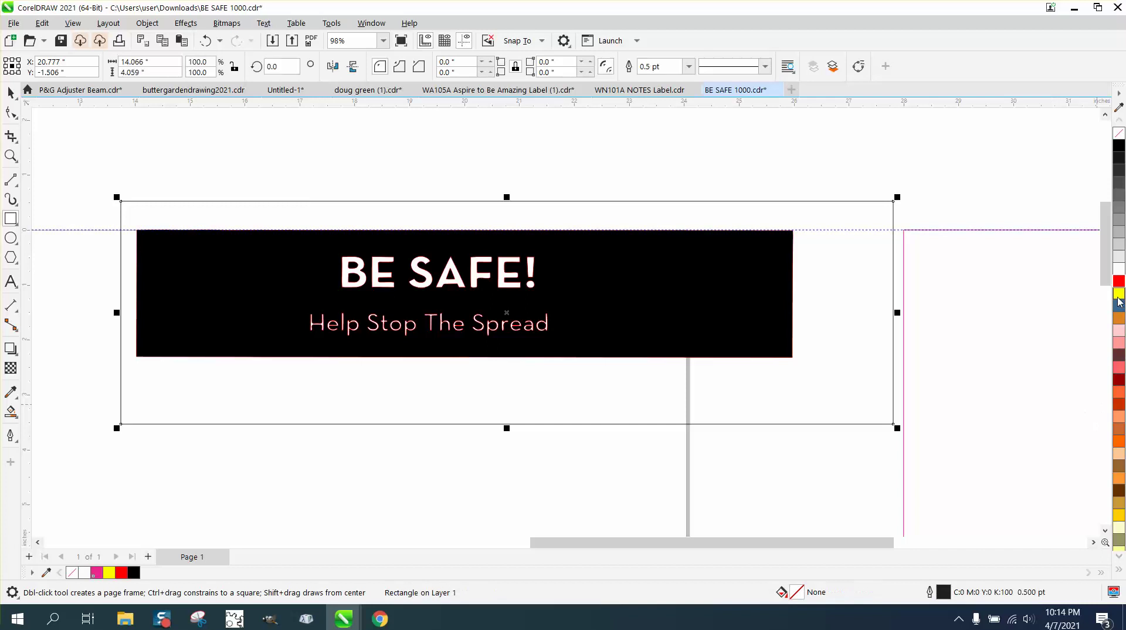
{"action": "left_click", "coordinate": [1118, 299]}
{"action": "left_click", "coordinate": [147, 23]}
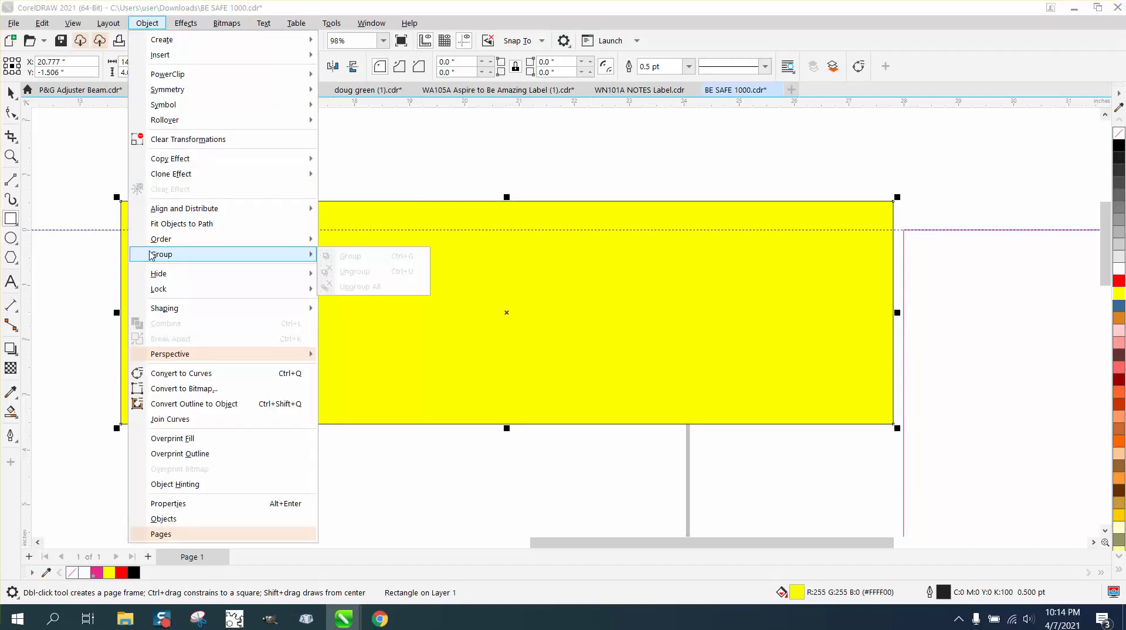
{"action": "mouse_move", "coordinate": [161, 239]}
{"action": "left_click", "coordinate": [352, 256]}
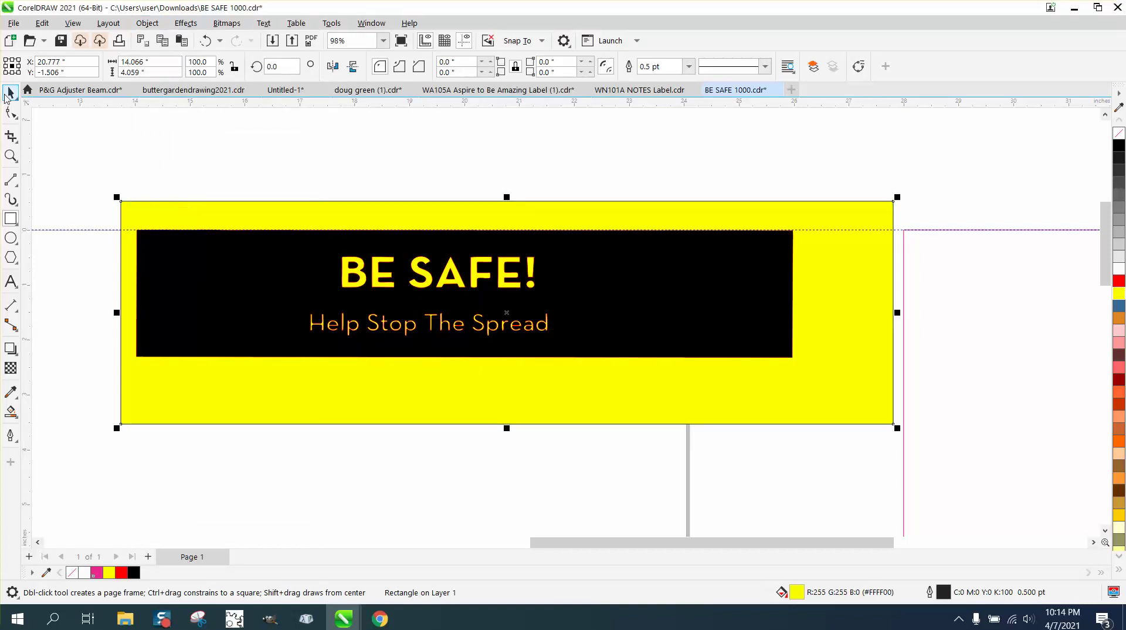
{"action": "left_click", "coordinate": [7, 95]}
{"action": "scroll", "coordinate": [648, 290], "scroll_direction": "down", "scroll_amount": 1}
{"action": "scroll", "coordinate": [648, 292], "scroll_direction": "down", "scroll_amount": 1}
{"action": "left_click", "coordinate": [772, 284]}
Delete the yellow test rectangle, strip the lettering's red outlines, and duplicate the lettering.
{"action": "key", "text": "Delete"}
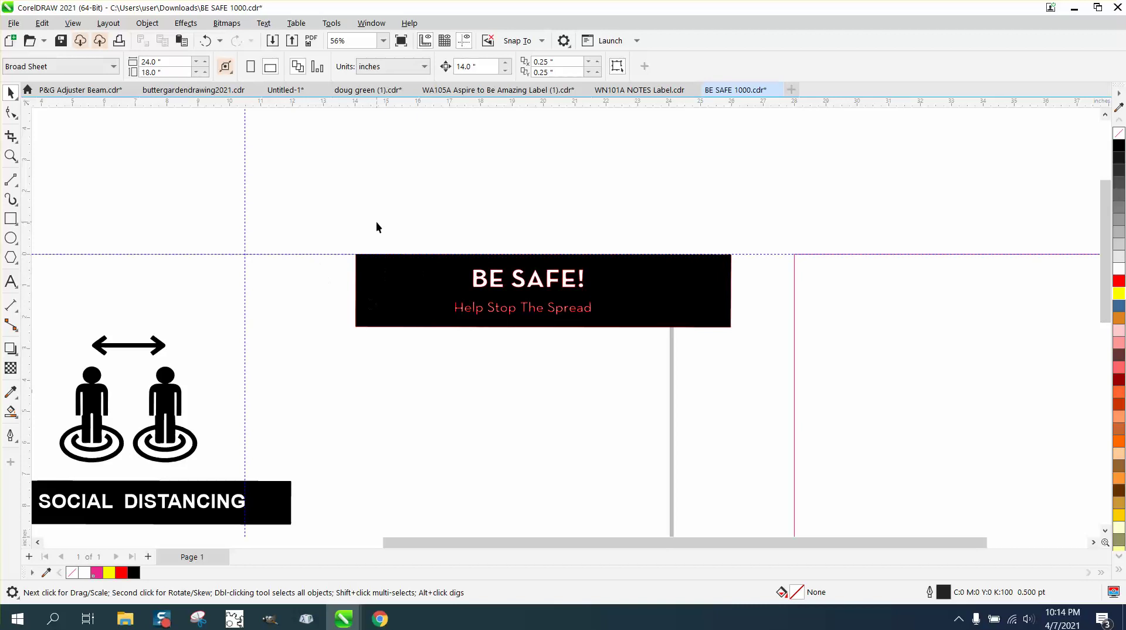
{"action": "left_click_drag", "start_coordinate": [376, 227], "coordinate": [648, 350]}
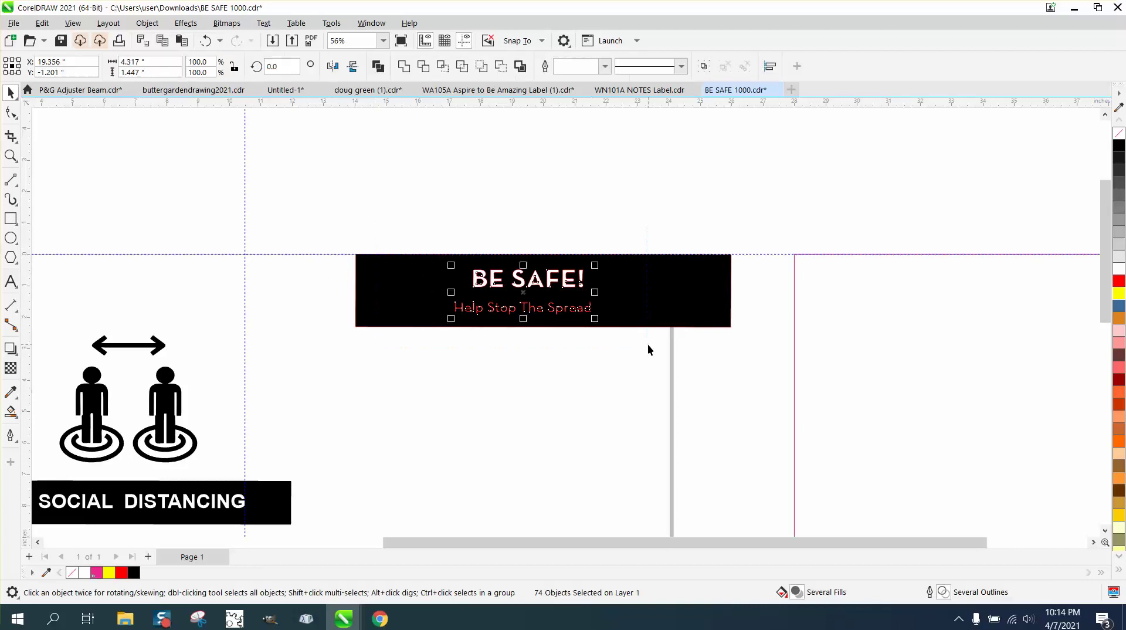
{"action": "right_click", "coordinate": [1120, 141]}
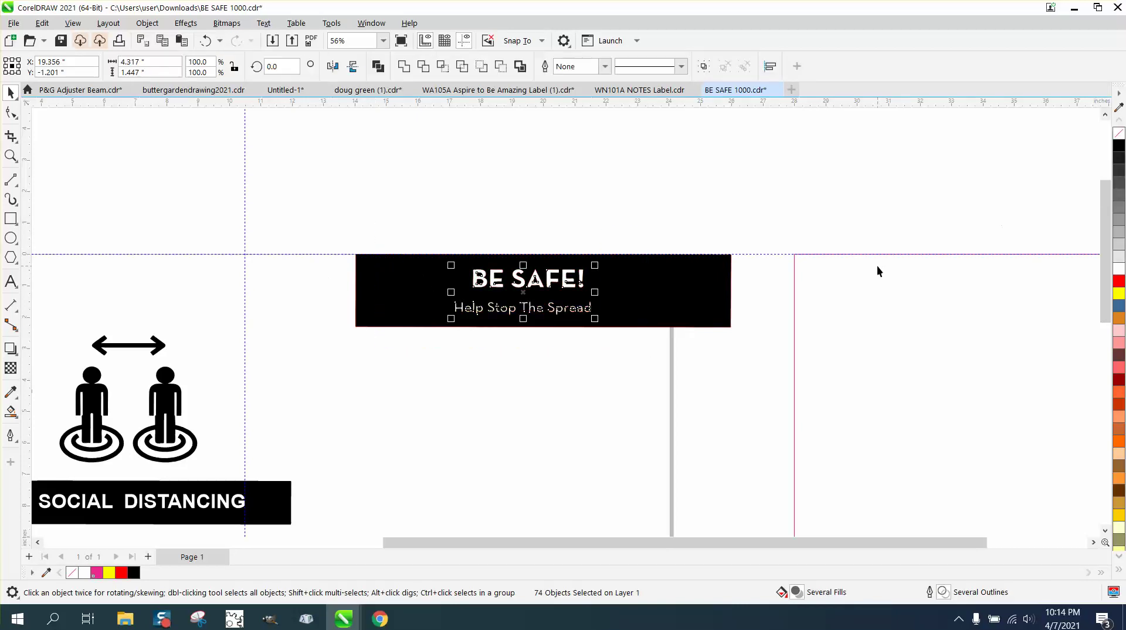
{"action": "key", "text": "ctrl+d"}
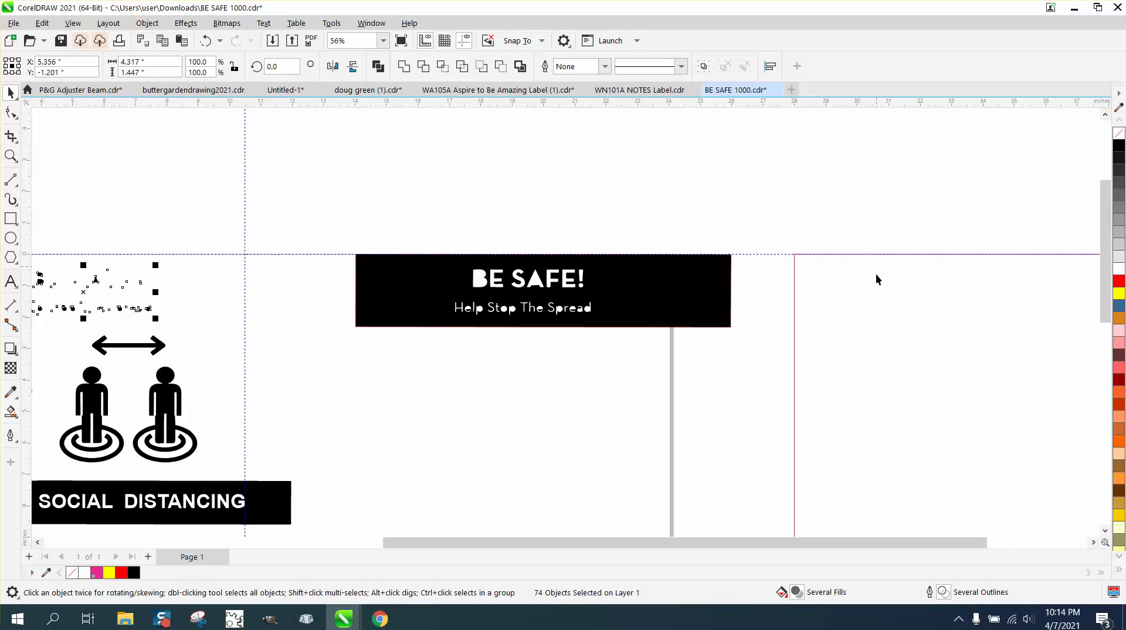
Move the black banner onto the lettering copy and zoom in on the two figures.
{"action": "left_click_drag", "start_coordinate": [340, 239], "coordinate": [785, 386]}
{"action": "key", "text": "Left"}
{"action": "scroll", "coordinate": [731, 450], "scroll_direction": "down", "scroll_amount": 1}
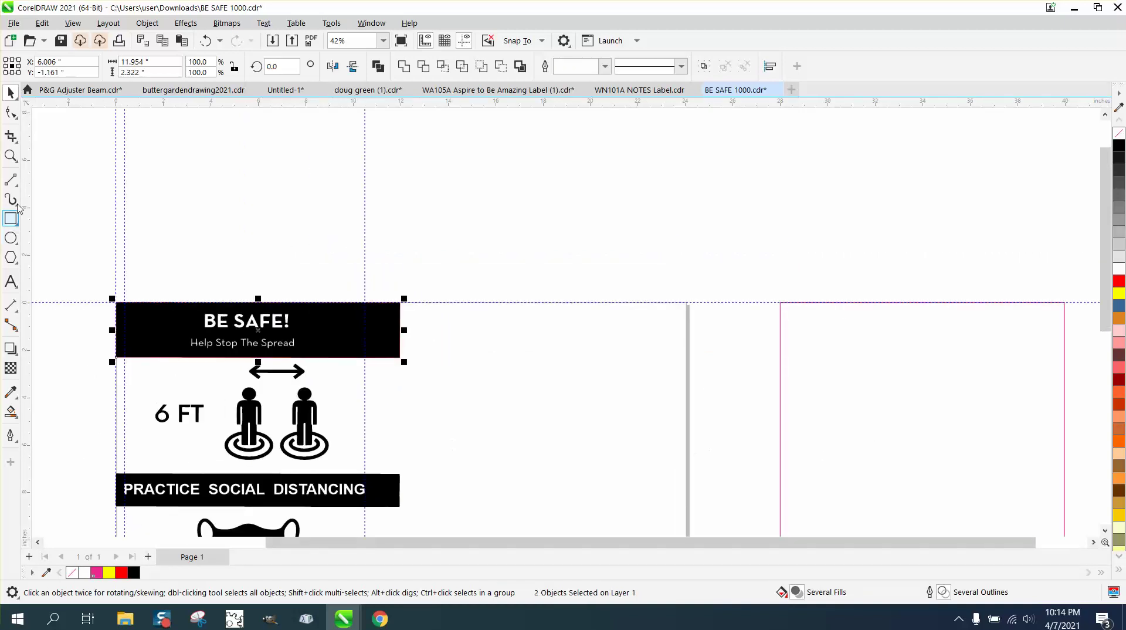
{"action": "left_click", "coordinate": [11, 156]}
{"action": "left_click_drag", "start_coordinate": [229, 363], "coordinate": [443, 488]}
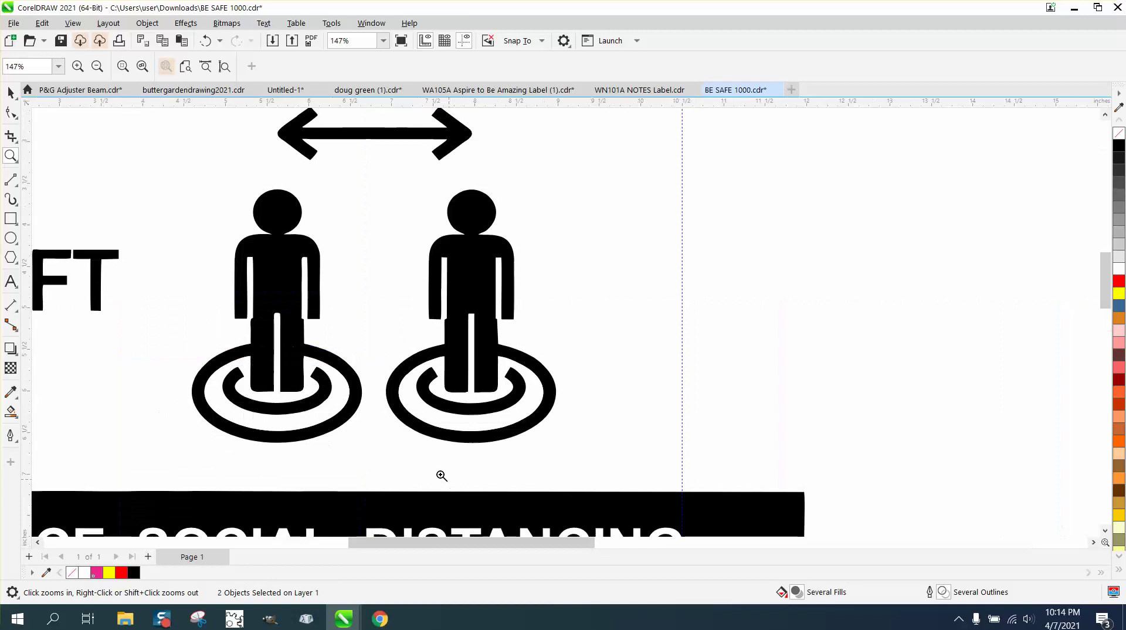
Remove the left figure's fill, leaving only its outline, and zoom in on its legs.
{"action": "left_click", "coordinate": [10, 93]}
{"action": "left_click", "coordinate": [319, 267]}
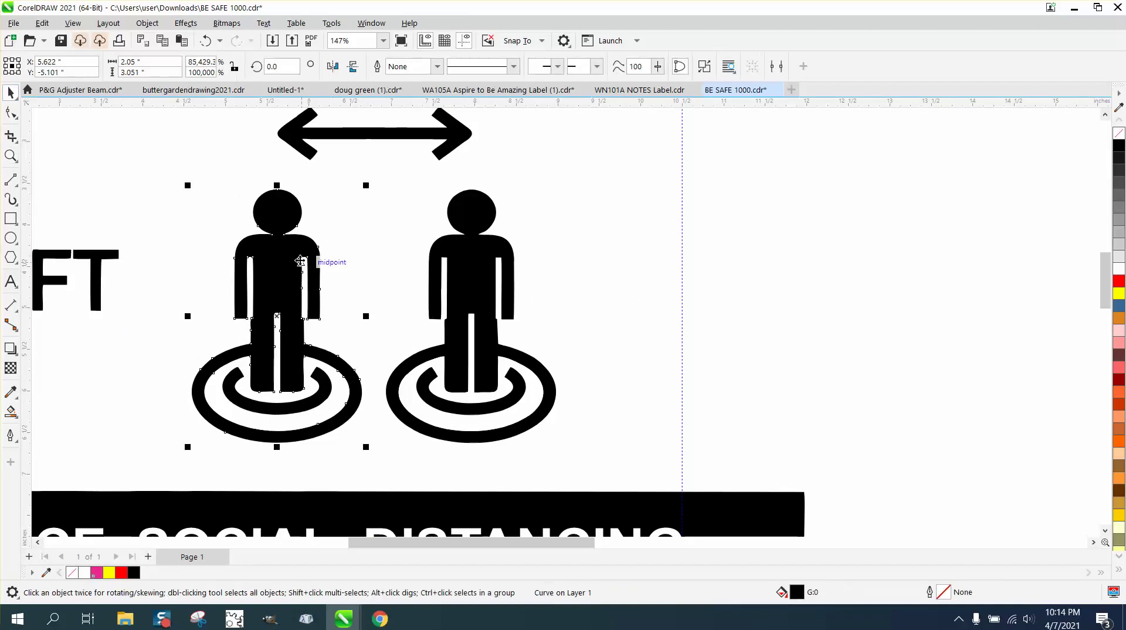
{"action": "right_click", "coordinate": [1119, 142]}
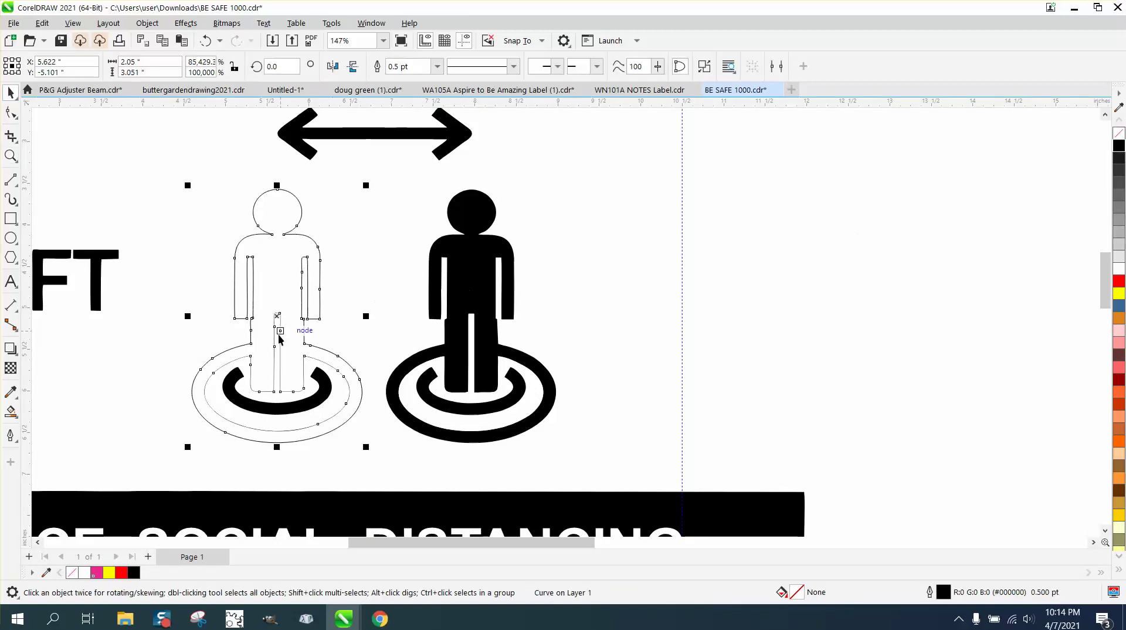
{"action": "left_click", "coordinate": [11, 155]}
{"action": "left_click_drag", "start_coordinate": [188, 311], "coordinate": [345, 372]}
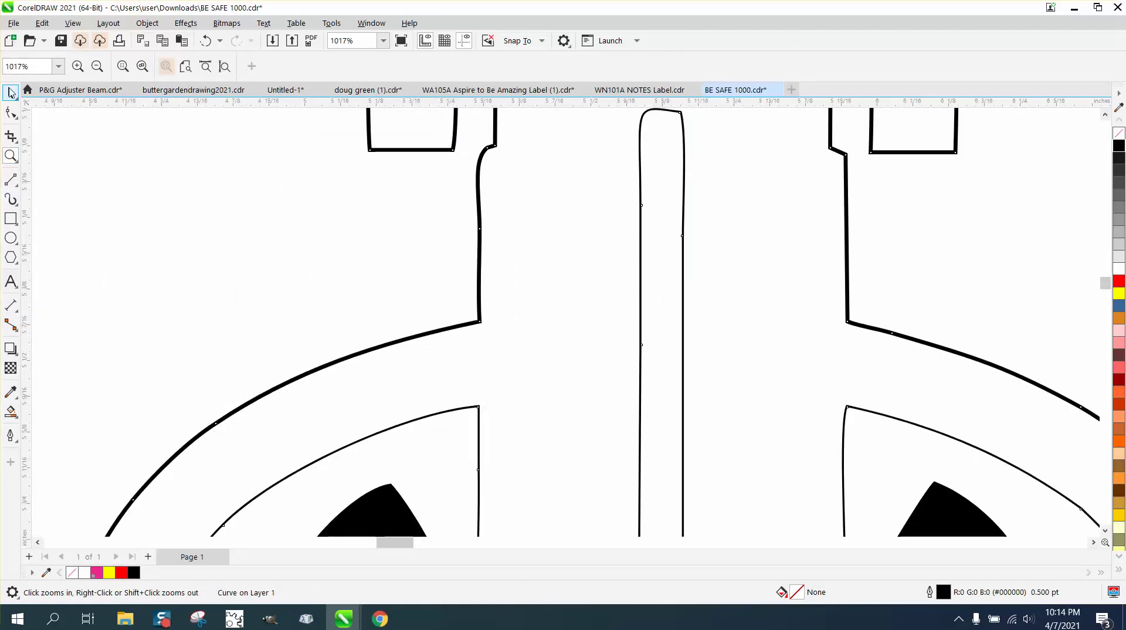
Inspect the curves between the left figure's legs, selecting and test-nudging its outline curve.
{"action": "left_click", "coordinate": [11, 92]}
{"action": "key", "text": "space"}
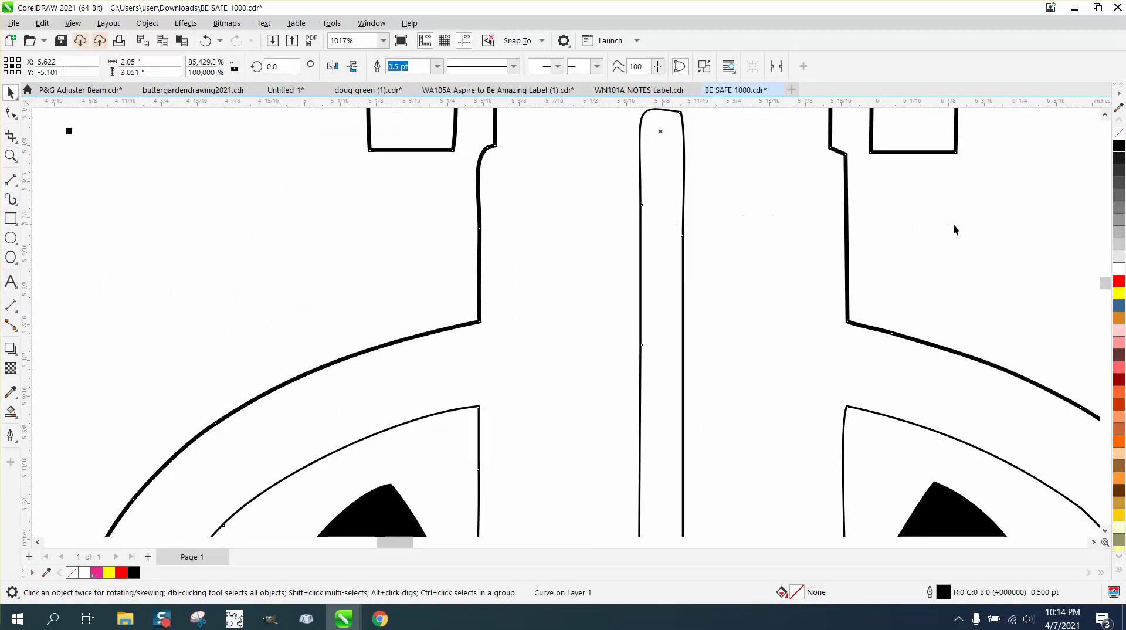
{"action": "left_click", "coordinate": [682, 226]}
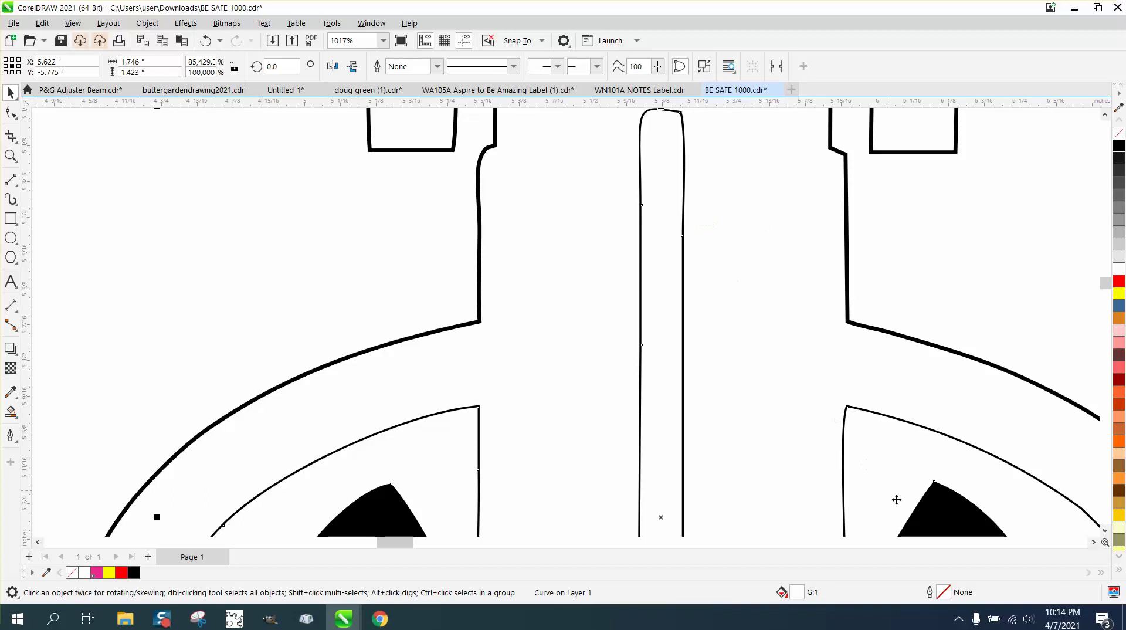
{"action": "scroll", "coordinate": [671, 322], "scroll_direction": "down", "scroll_amount": 2}
{"action": "scroll", "coordinate": [810, 324], "scroll_direction": "down", "scroll_amount": 1}
{"action": "left_click", "coordinate": [811, 323]}
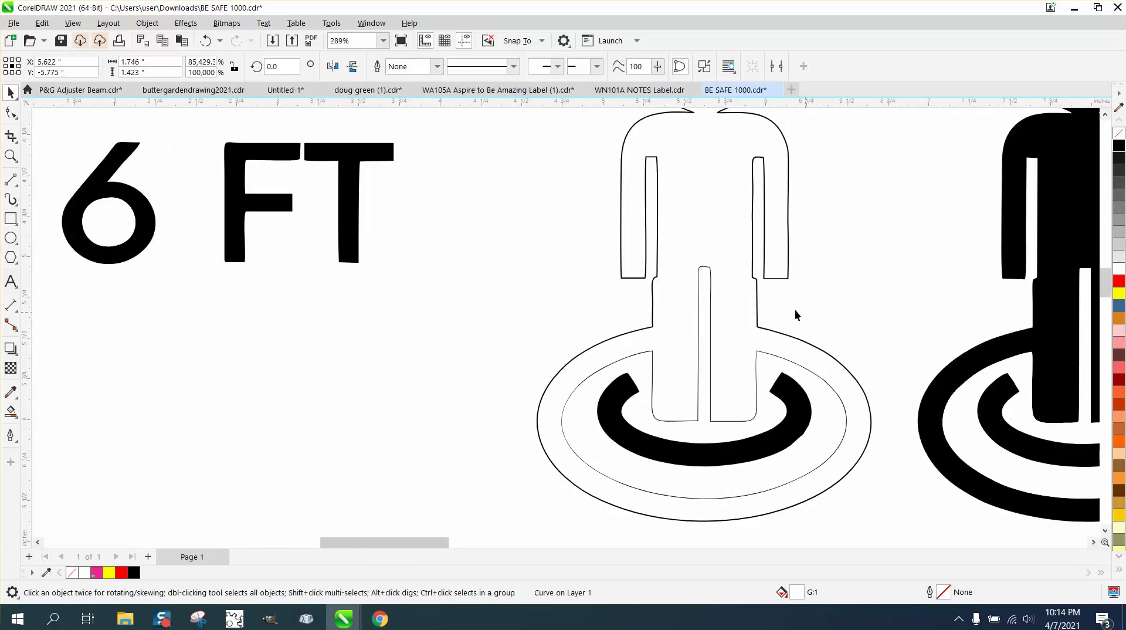
{"action": "left_click", "coordinate": [756, 302]}
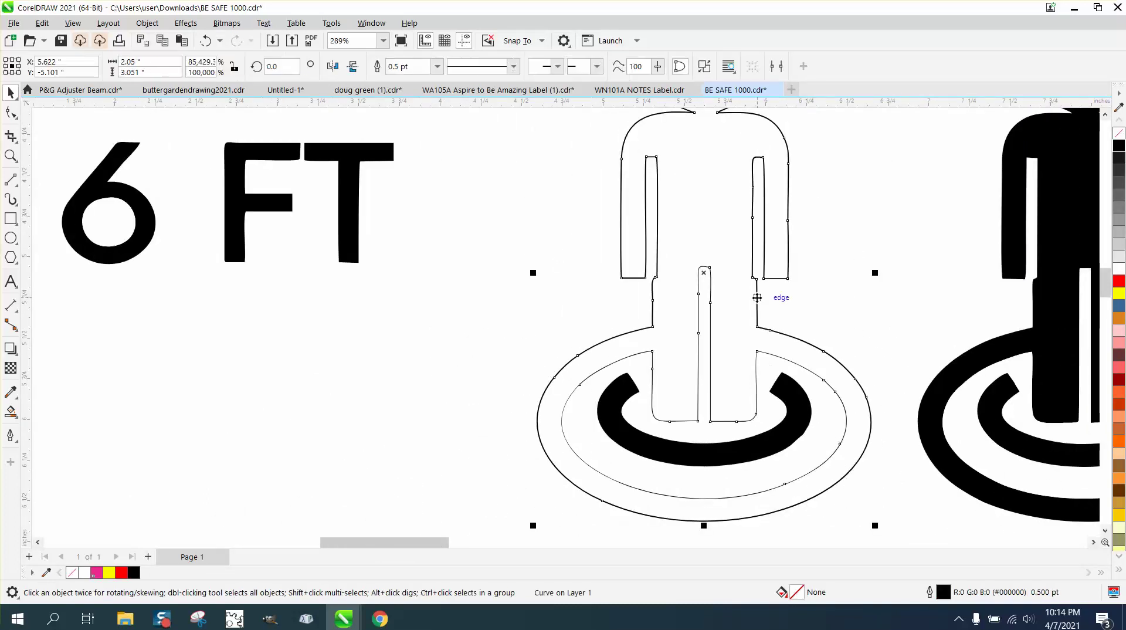
{"action": "left_click", "coordinate": [869, 347]}
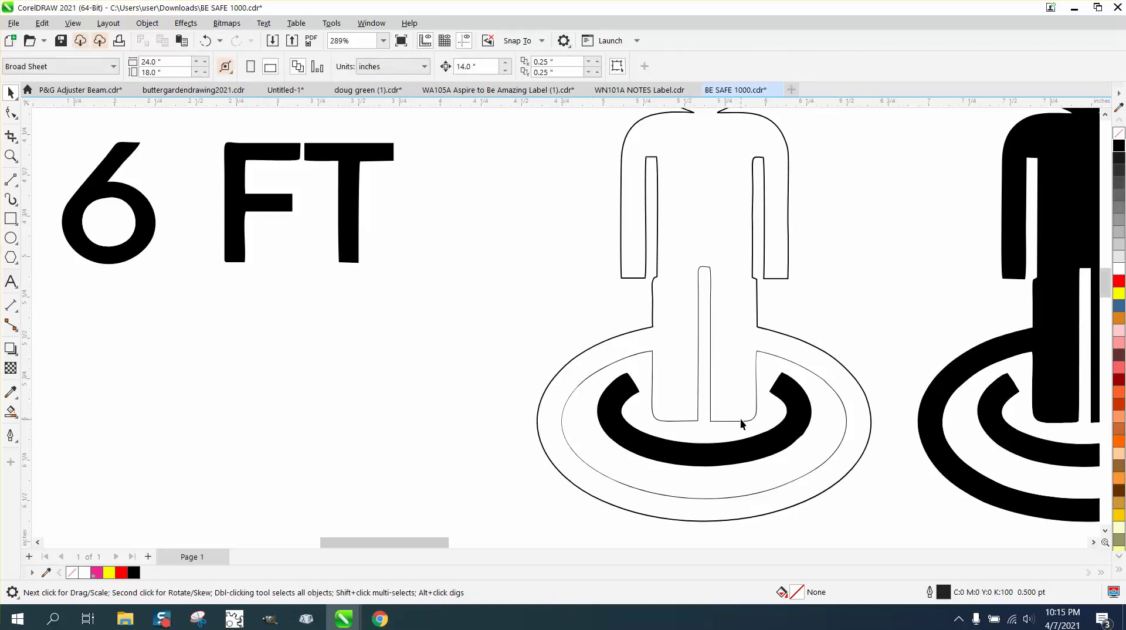
{"action": "left_click", "coordinate": [740, 419]}
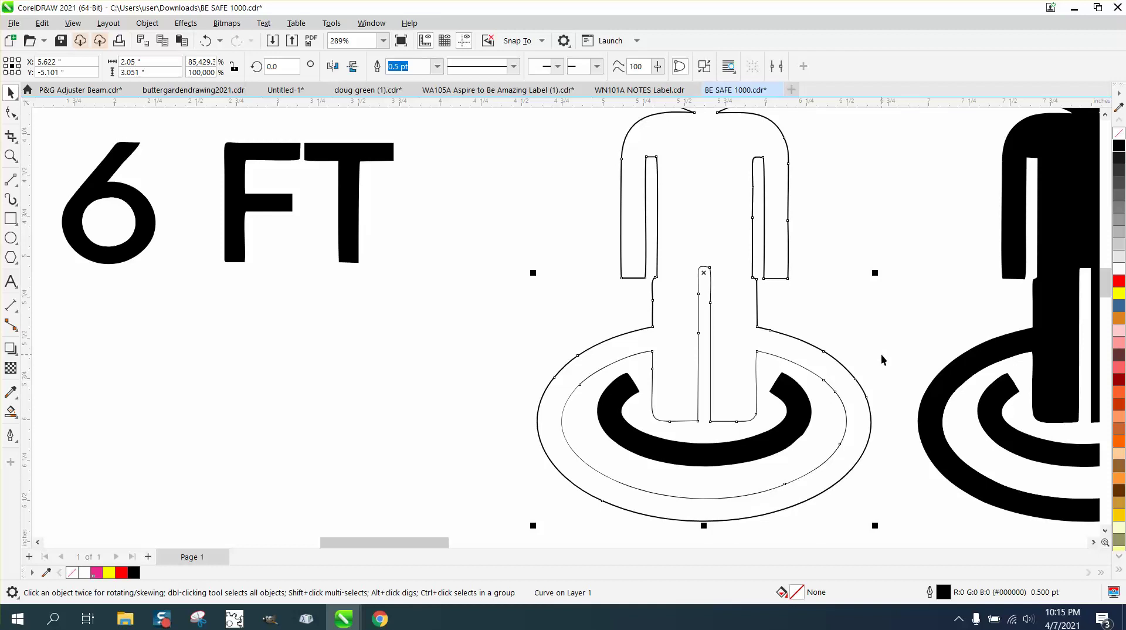
{"action": "key", "text": "Left"}
{"action": "key", "text": "ctrl+z"}
Break the figure's curve apart and select the inner curve alone.
{"action": "left_click", "coordinate": [147, 23]}
{"action": "left_click", "coordinate": [217, 335]}
{"action": "left_click", "coordinate": [684, 360]}
{"action": "left_click", "coordinate": [697, 355]}
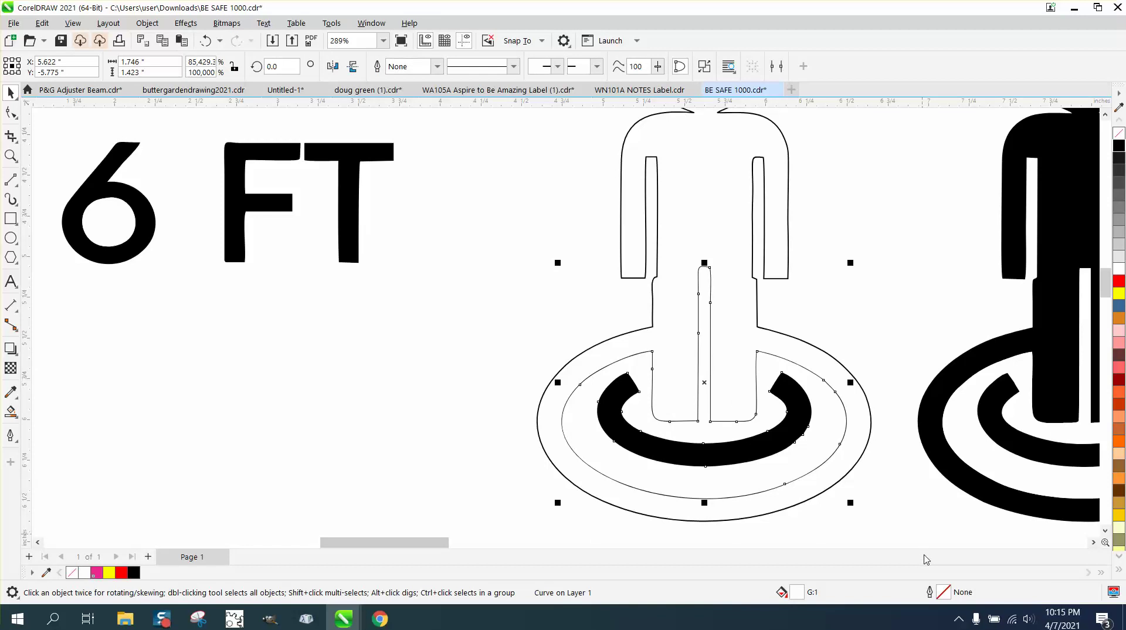
Set the inner curve's Outline Pen width to Hairline.
{"action": "double_click", "coordinate": [942, 594]}
{"action": "left_click", "coordinate": [473, 262]}
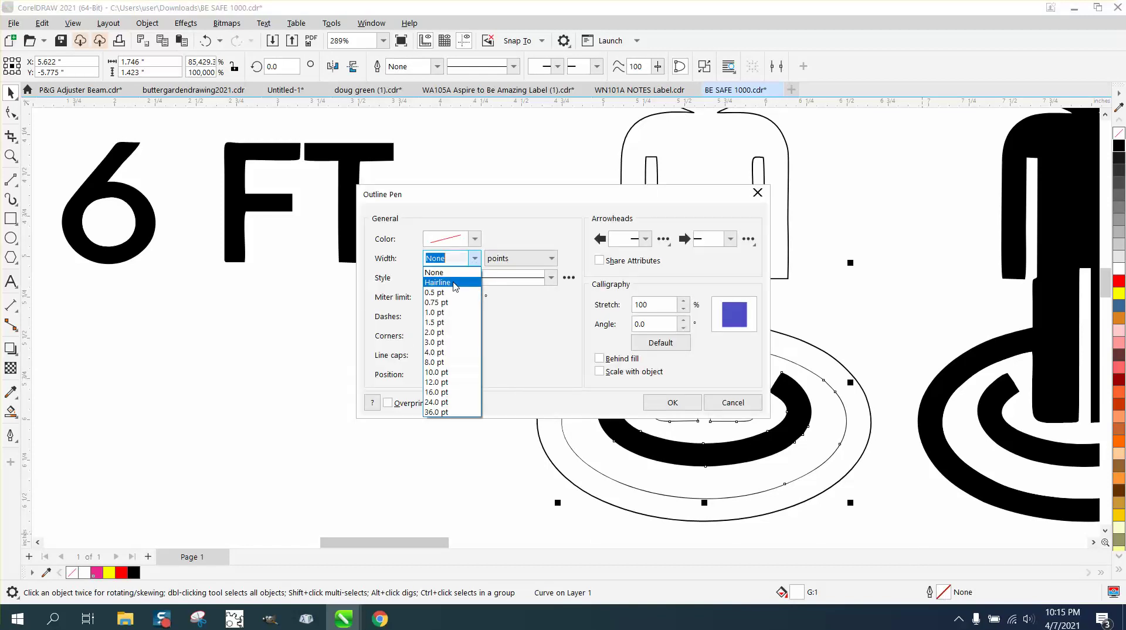
{"action": "left_click", "coordinate": [463, 282]}
{"action": "left_click", "coordinate": [663, 403]}
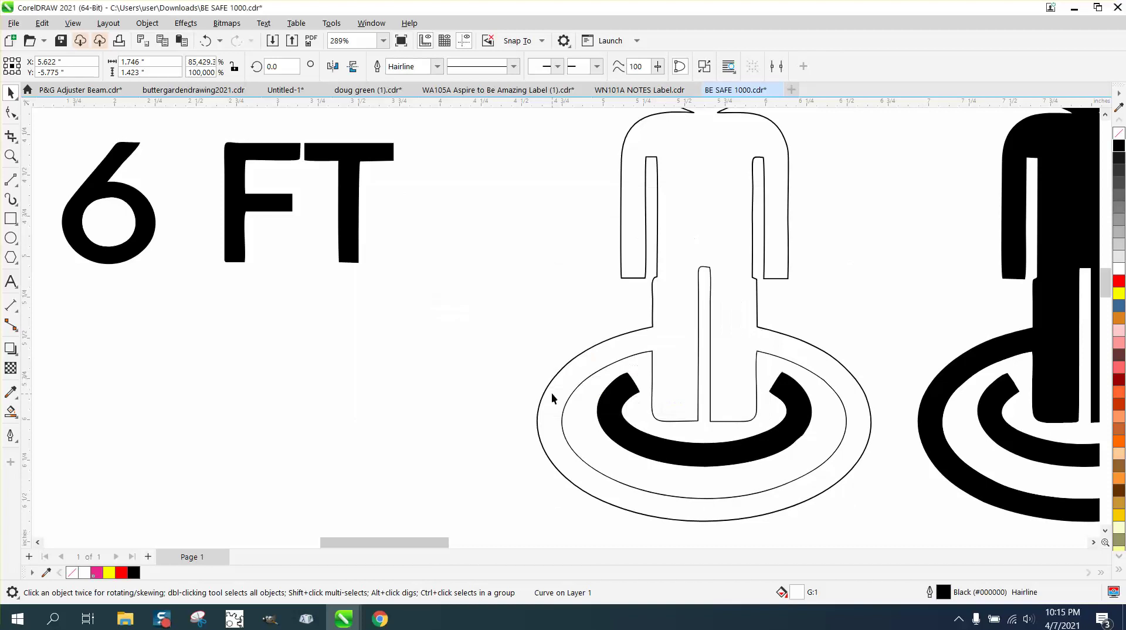
Smart Fill the left figure solid black.
{"action": "scroll", "coordinate": [513, 345], "scroll_direction": "down", "scroll_amount": 2}
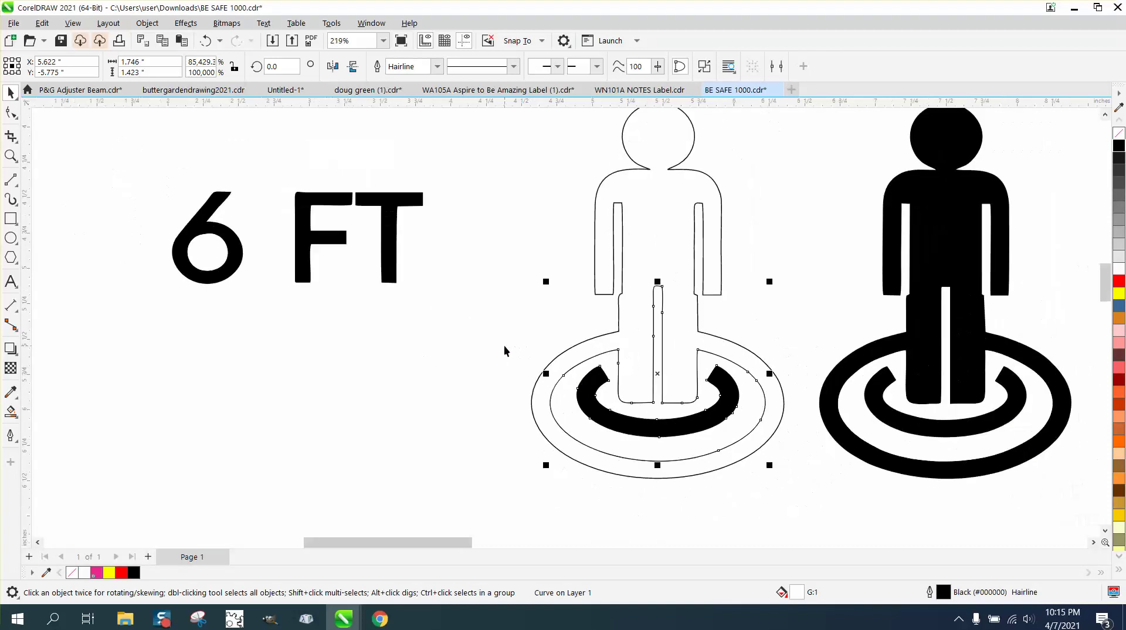
{"action": "left_click", "coordinate": [11, 411]}
{"action": "left_click", "coordinate": [678, 274]}
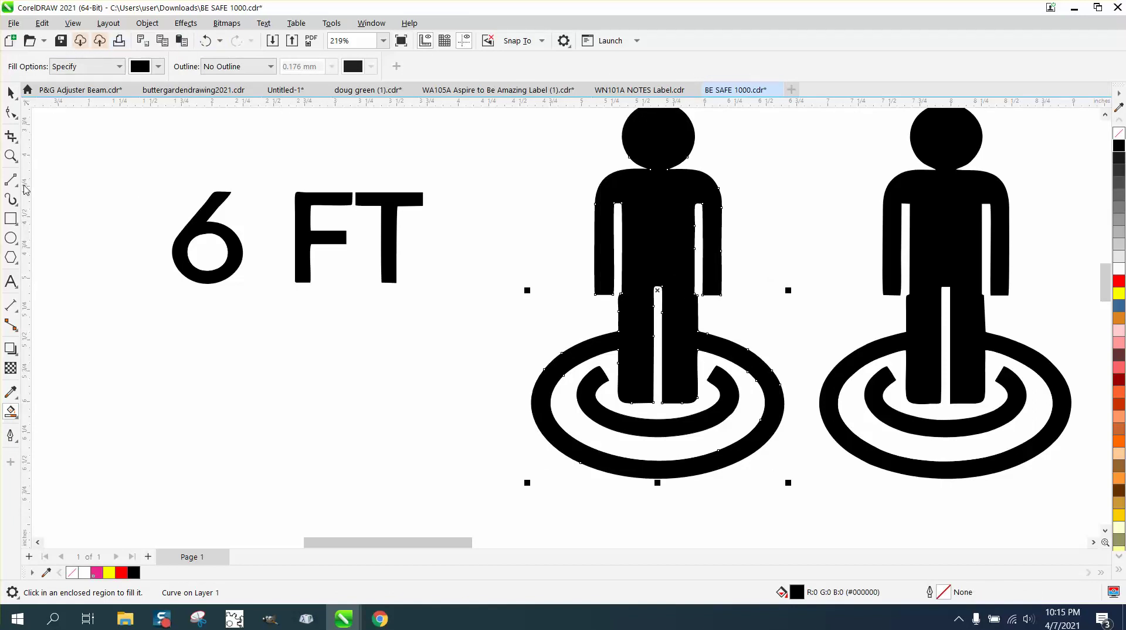
Draw a yellow rectangle over the left figure and send it to the back.
{"action": "left_click", "coordinate": [10, 156]}
{"action": "scroll", "coordinate": [351, 206], "scroll_direction": "down", "scroll_amount": 2}
{"action": "left_click", "coordinate": [10, 218]}
{"action": "left_click_drag", "start_coordinate": [421, 121], "coordinate": [736, 410]}
{"action": "left_click", "coordinate": [1119, 293]}
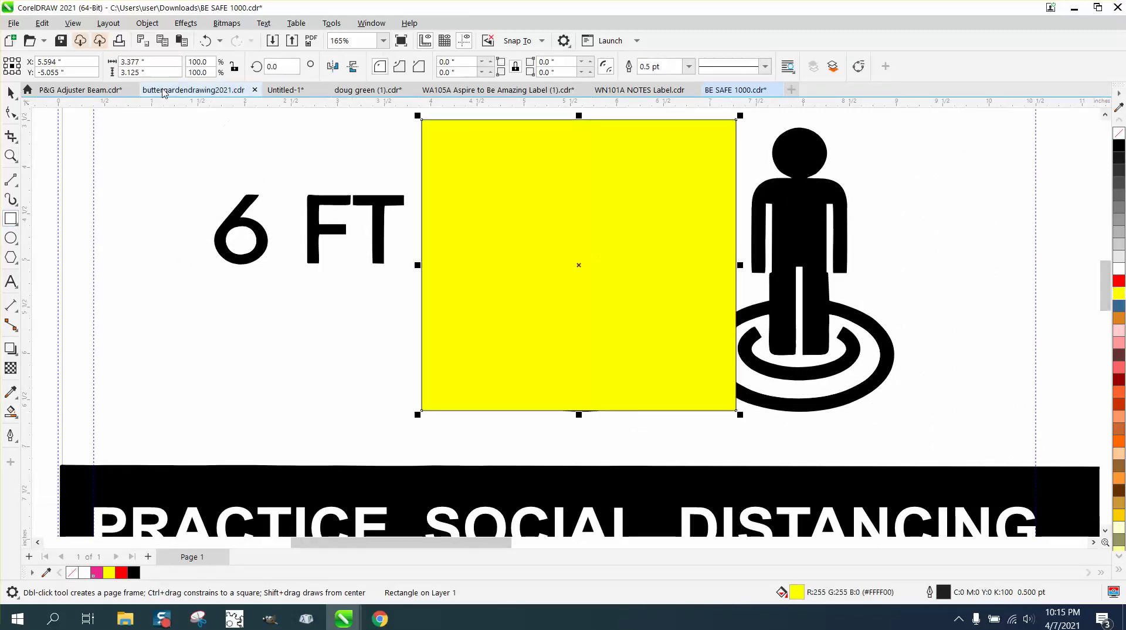
{"action": "left_click", "coordinate": [148, 23]}
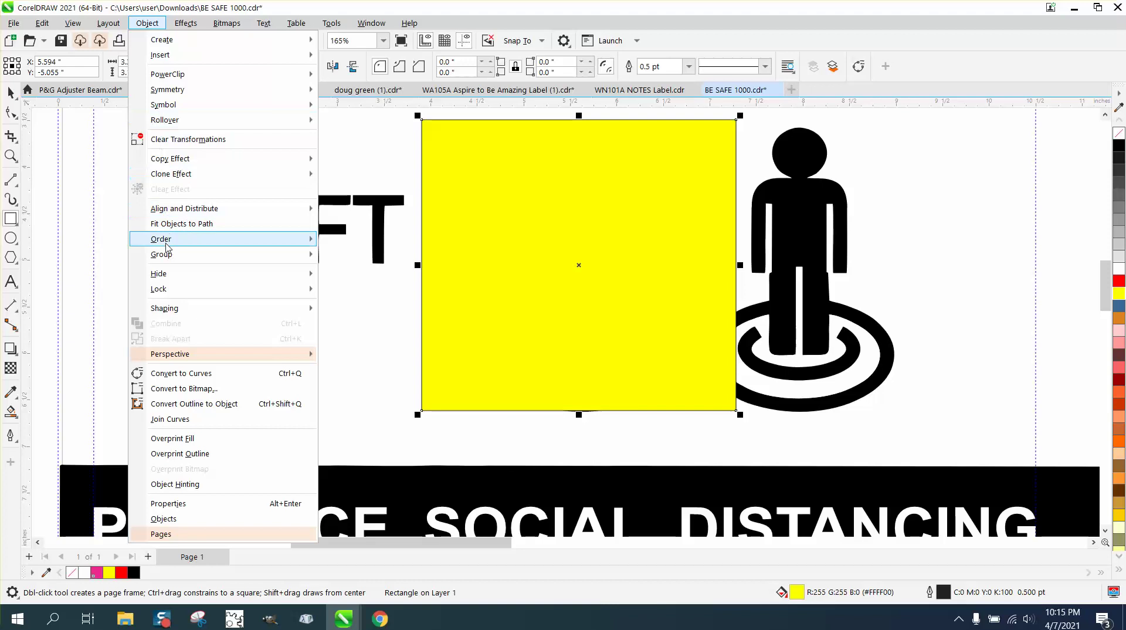
{"action": "mouse_move", "coordinate": [161, 239]}
{"action": "left_click", "coordinate": [334, 256]}
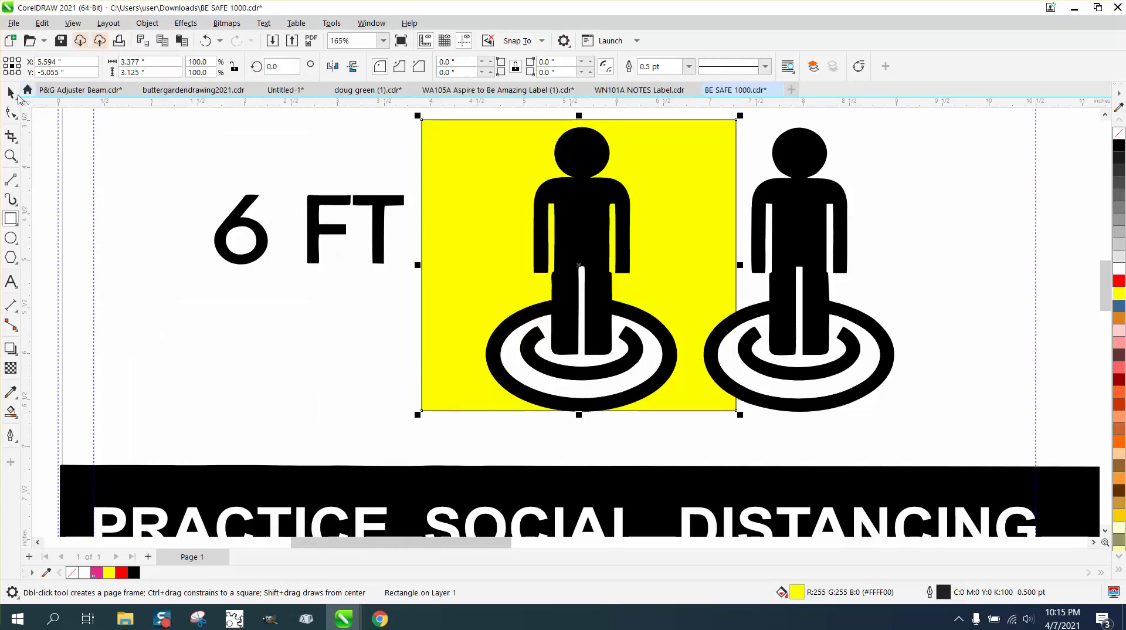
{"action": "left_click", "coordinate": [12, 94]}
Delete the white ring and 6 interiors, moving the yellow rectangle behind 6 FT.
{"action": "left_click", "coordinate": [131, 155]}
{"action": "left_click", "coordinate": [510, 361]}
{"action": "key", "text": "Delete"}
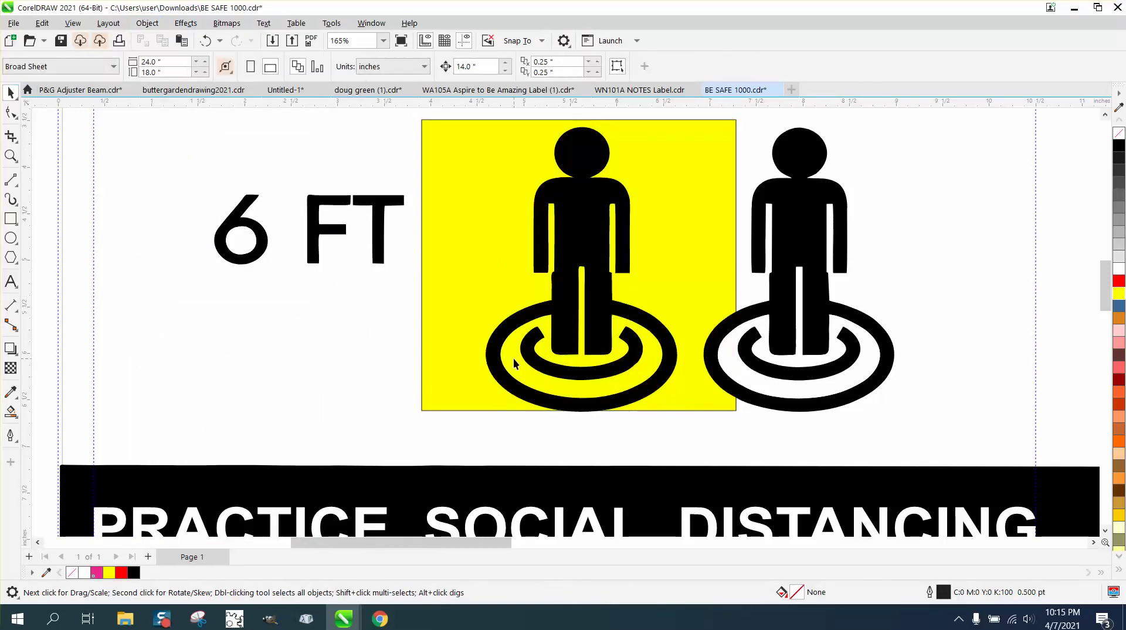
{"action": "left_click", "coordinate": [849, 303]}
{"action": "left_click_drag", "start_coordinate": [849, 303], "coordinate": [849, 342]}
{"action": "left_click", "coordinate": [856, 370]}
{"action": "key", "text": "Delete"}
{"action": "left_click_drag", "start_coordinate": [722, 303], "coordinate": [308, 311]}
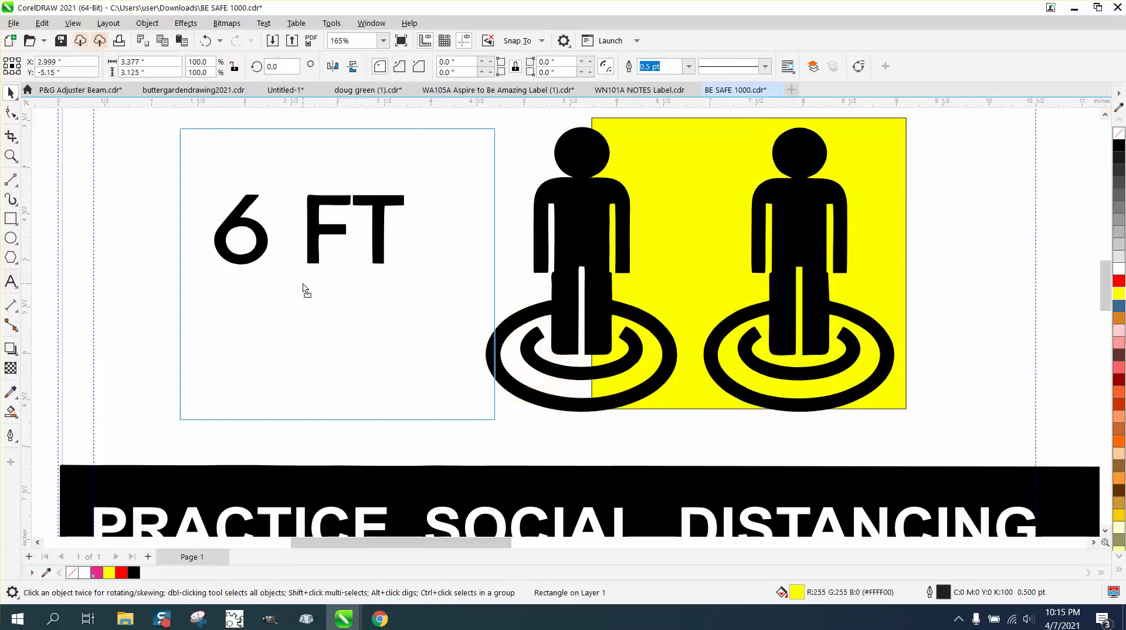
{"action": "left_click", "coordinate": [238, 242]}
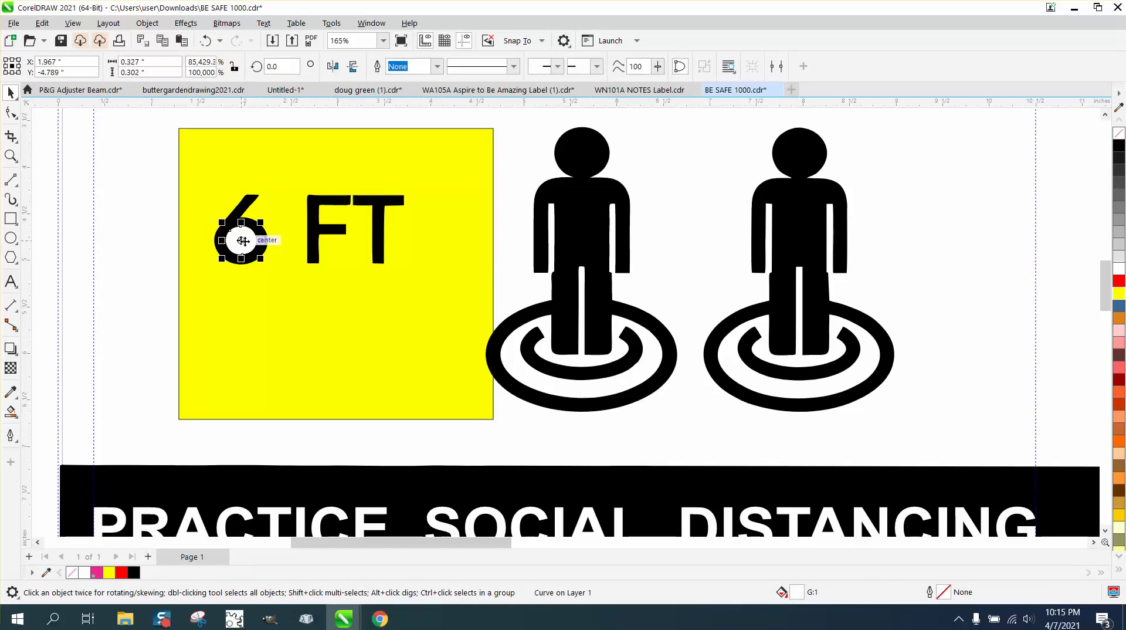
{"action": "key", "text": "Delete"}
{"action": "scroll", "coordinate": [287, 251], "scroll_direction": "down", "scroll_amount": 1}
{"action": "scroll", "coordinate": [487, 352], "scroll_direction": "down", "scroll_amount": 1}
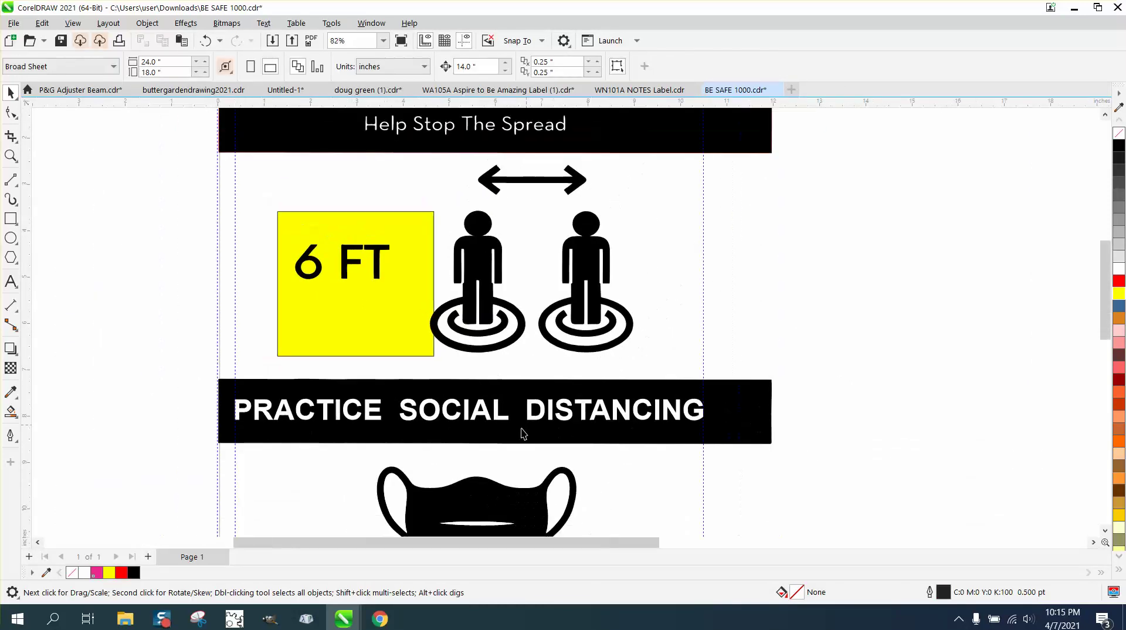
{"action": "left_click", "coordinate": [566, 396]}
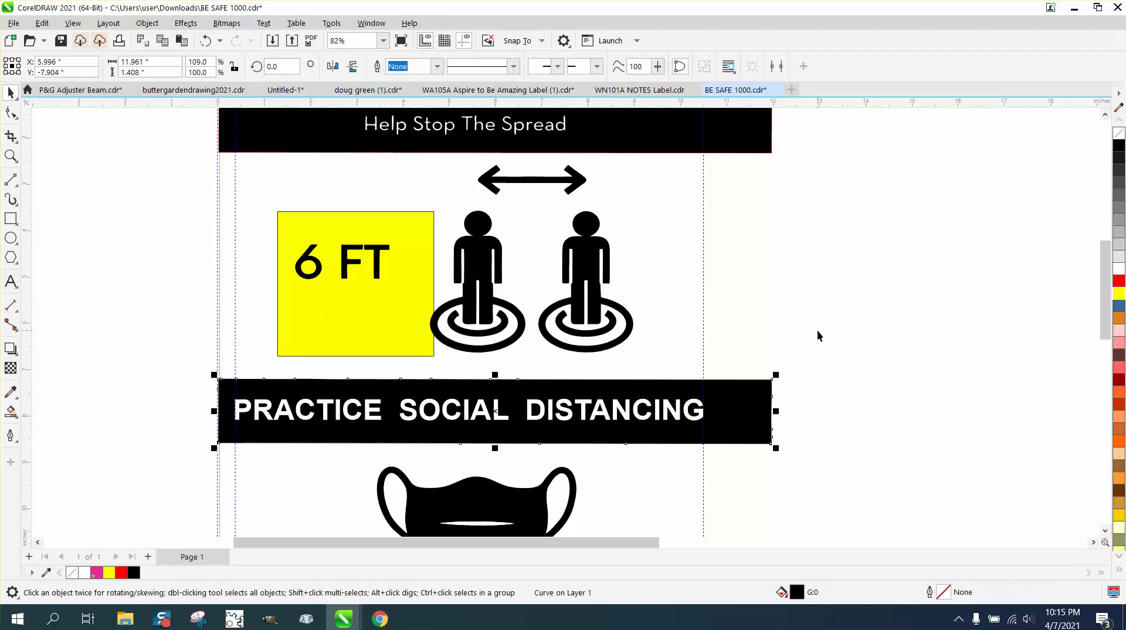
{"action": "left_click_drag", "start_coordinate": [731, 395], "coordinate": [830, 329]}
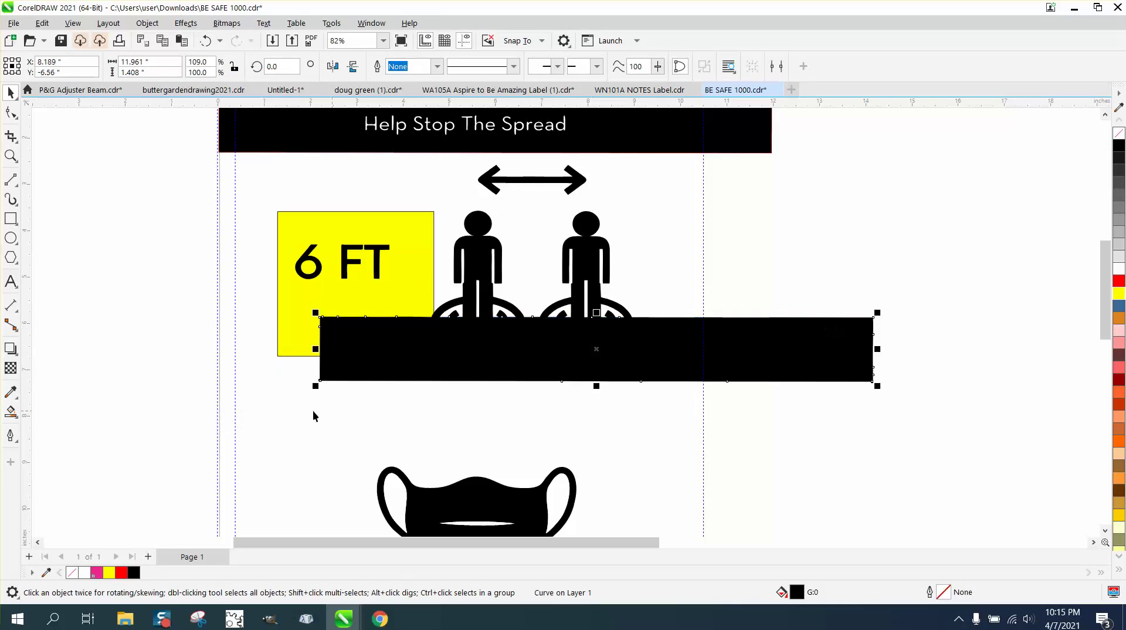
{"action": "mouse_move", "coordinate": [144, 364]}
{"action": "left_mouse_down"}
{"action": "mouse_move", "coordinate": [585, 462]}
{"action": "mouse_move", "coordinate": [755, 480]}
{"action": "left_mouse_up"}
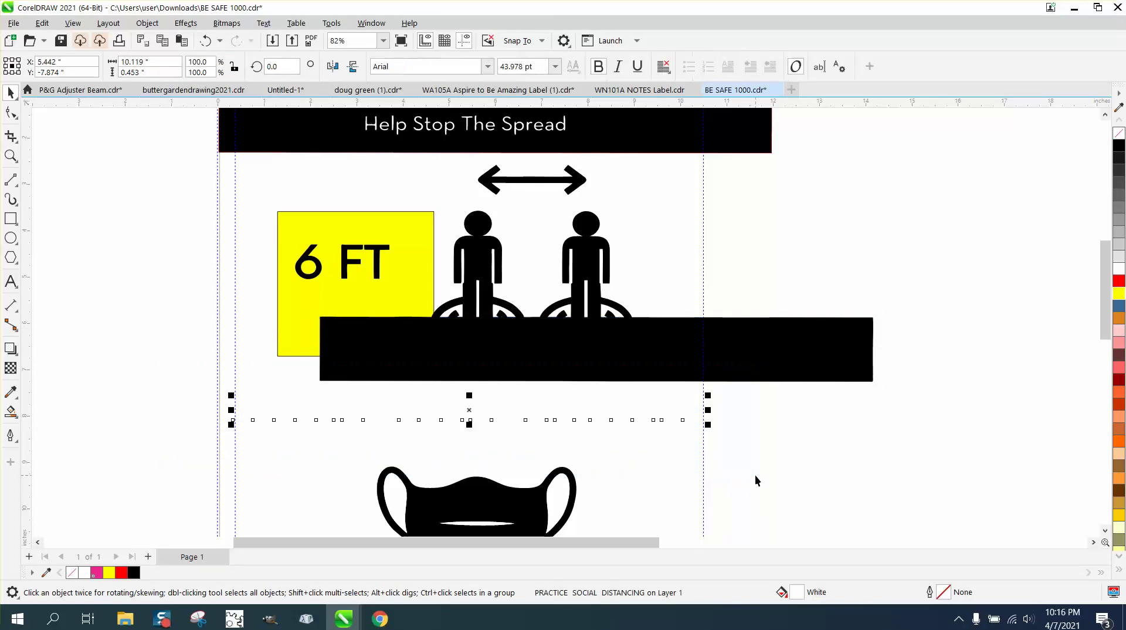
{"action": "left_click", "coordinate": [1116, 294]}
{"action": "left_click", "coordinate": [205, 41]}
{"action": "scroll", "coordinate": [634, 380], "scroll_direction": "down", "scroll_amount": 2}
{"action": "scroll", "coordinate": [633, 379], "scroll_direction": "down", "scroll_amount": 1}
{"action": "scroll", "coordinate": [748, 362], "scroll_direction": "down", "scroll_amount": 1}
{"action": "left_click", "coordinate": [206, 40]}
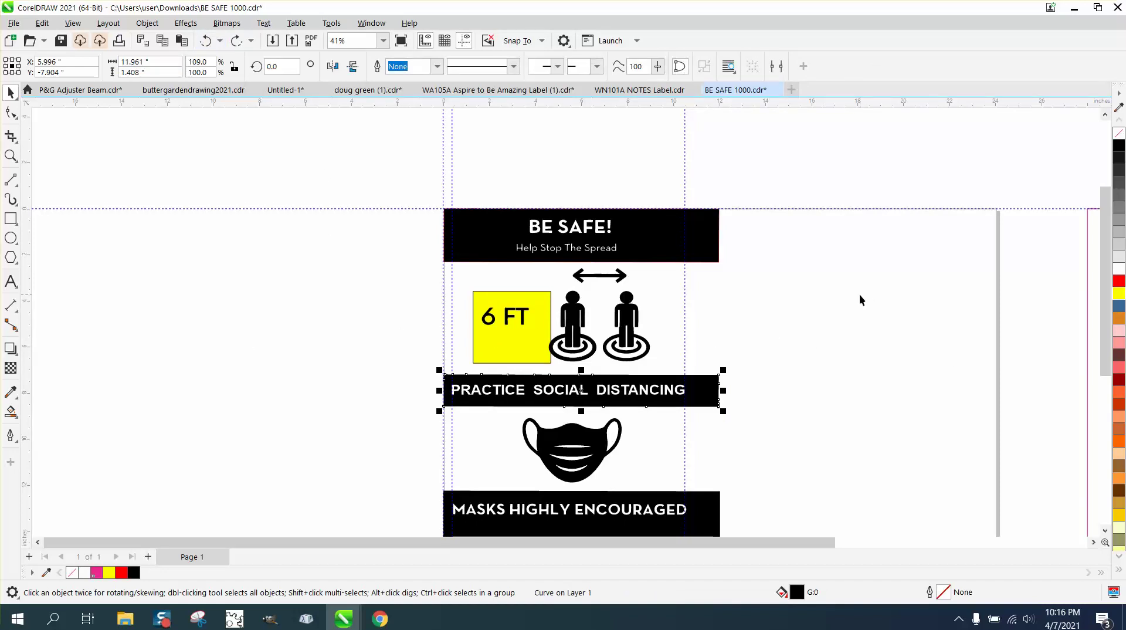
{"action": "scroll", "coordinate": [428, 337], "scroll_direction": "down", "scroll_amount": 1}
{"action": "scroll", "coordinate": [433, 333], "scroll_direction": "down", "scroll_amount": 1}
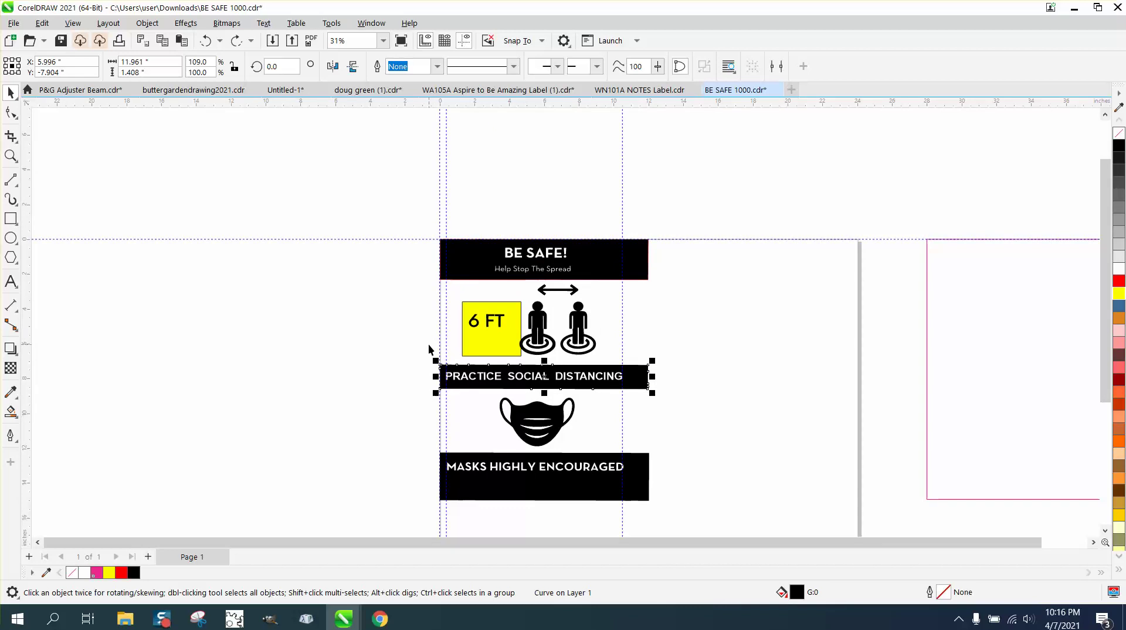